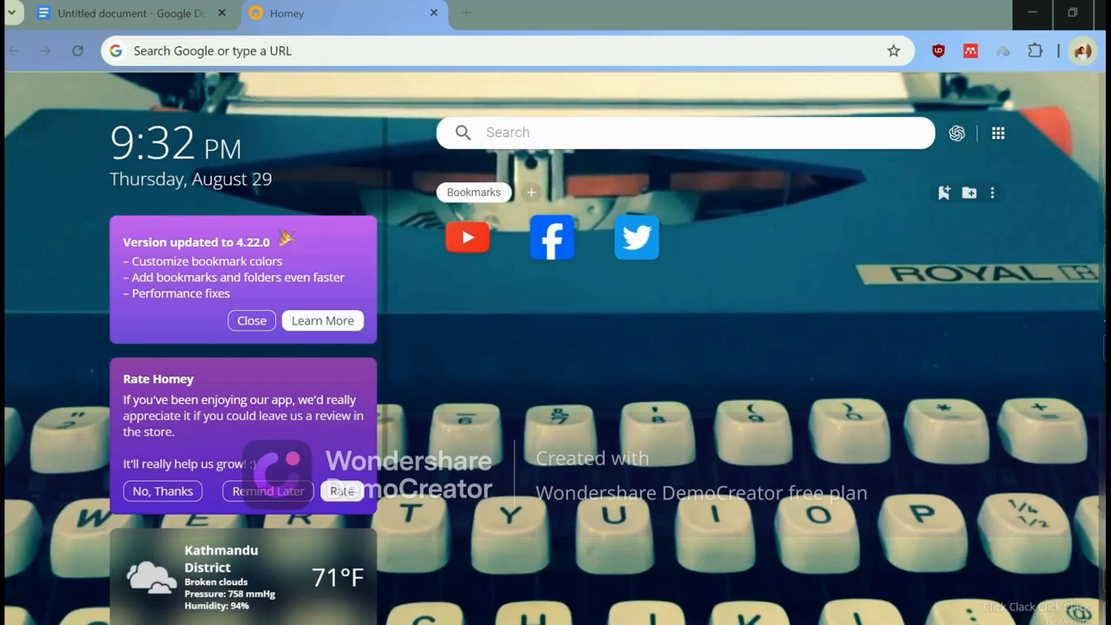
Review the numbered list of planned analyses in the untitled Google Docs document and switch to the New Spss.sav dataset in SPSS.
{"action": "left_click", "coordinate": [149, 24]}
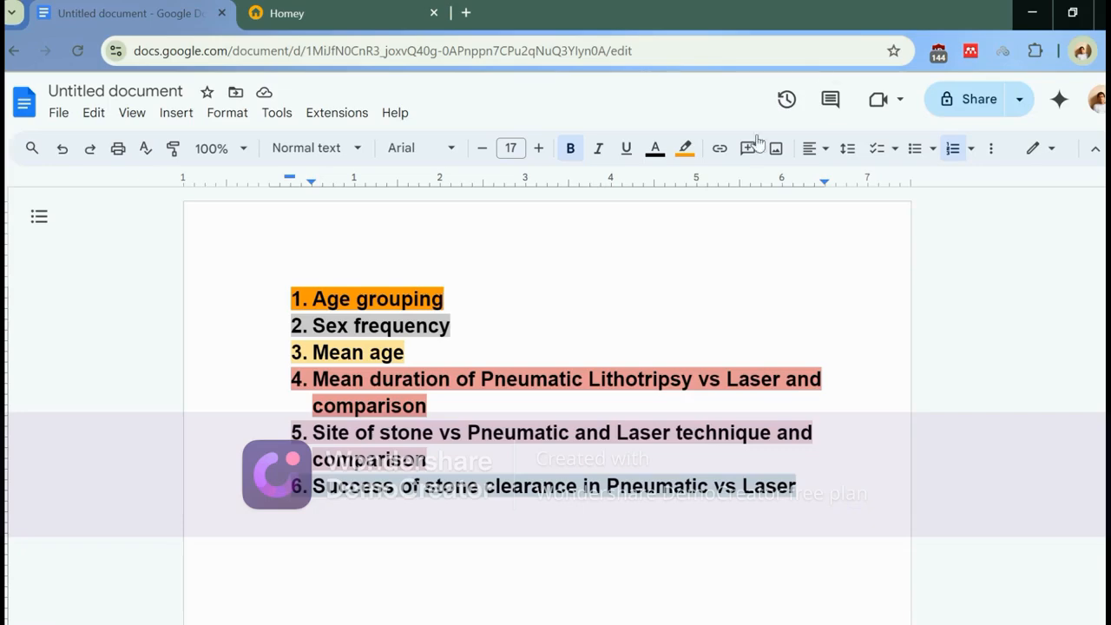
{"action": "mouse_move", "coordinate": [754, 6]}
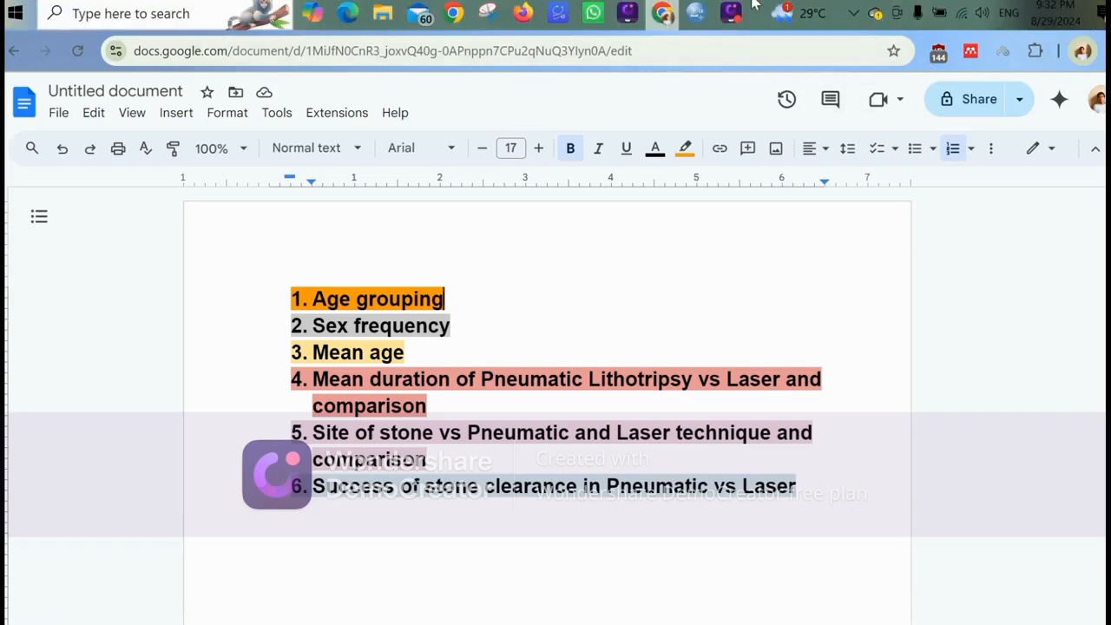
{"action": "left_click", "coordinate": [700, 15]}
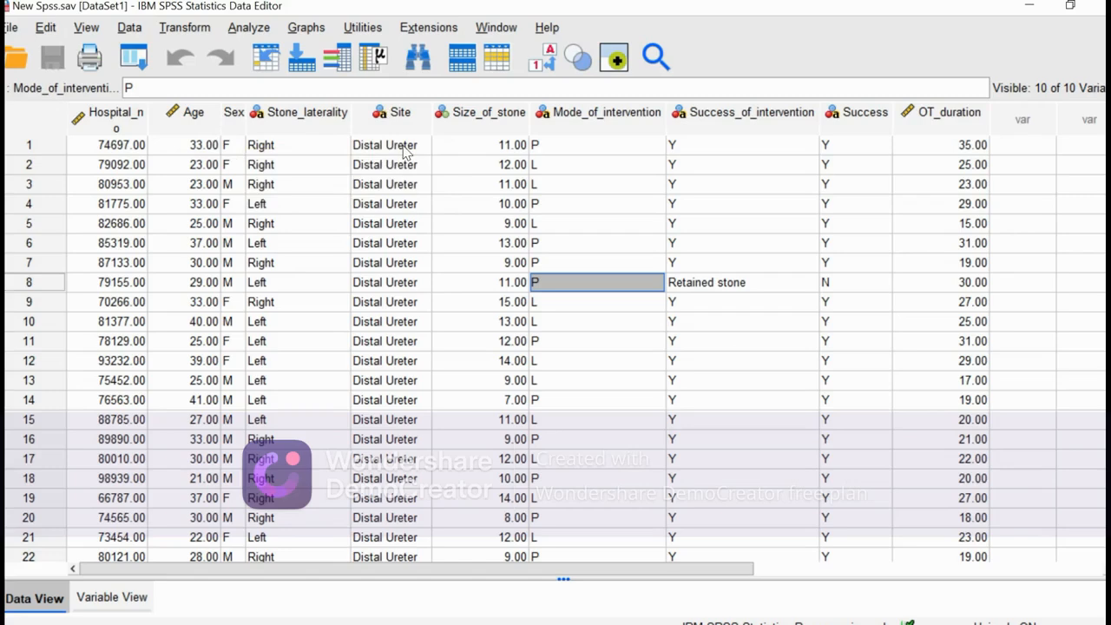
Examine the dataset's rows and its Mode_of_intervention, Success_of_intervention, Success, OT_duration and Age columns.
{"action": "scroll", "coordinate": [404, 152], "scroll_direction": "down", "scroll_amount": 20}
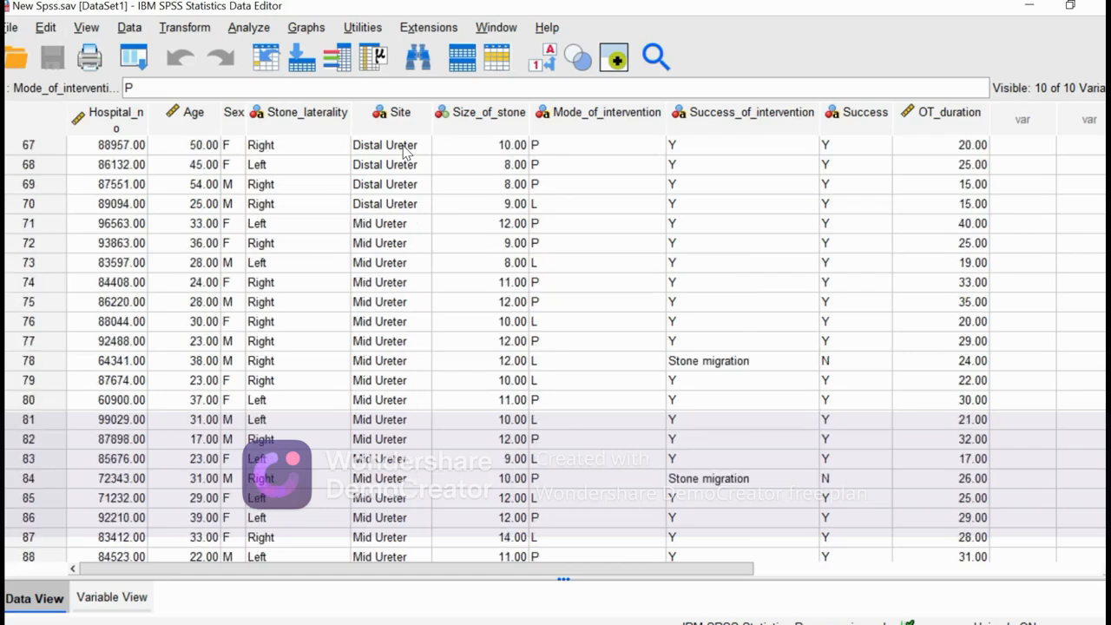
{"action": "scroll", "coordinate": [404, 152], "scroll_direction": "up", "scroll_amount": 20}
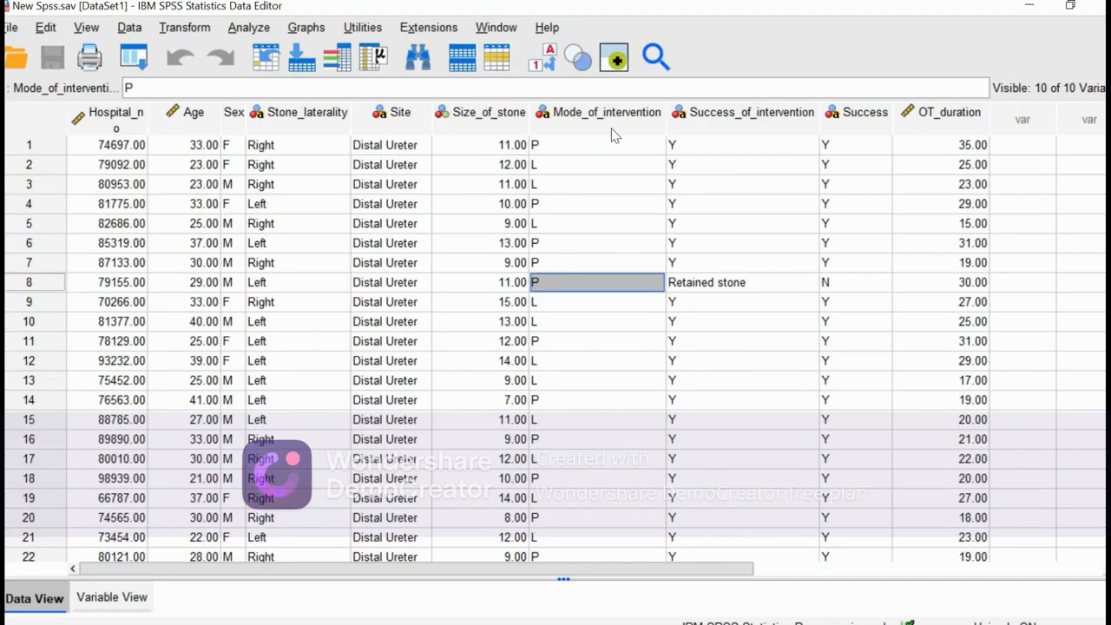
{"action": "left_click", "coordinate": [545, 147]}
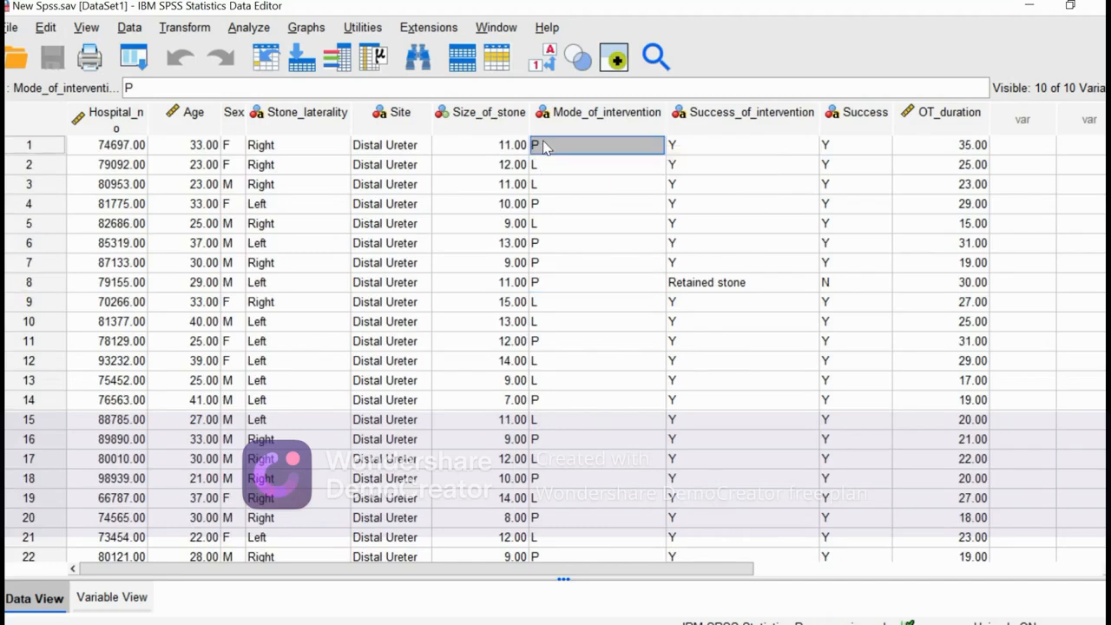
{"action": "left_click", "coordinate": [544, 164]}
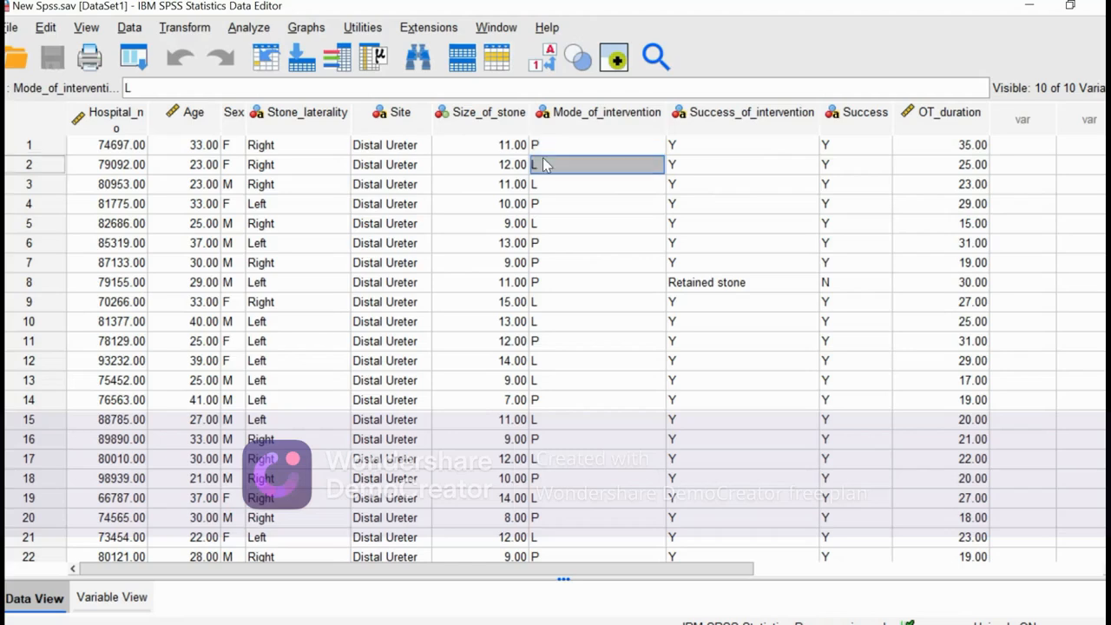
{"action": "left_click", "coordinate": [751, 120]}
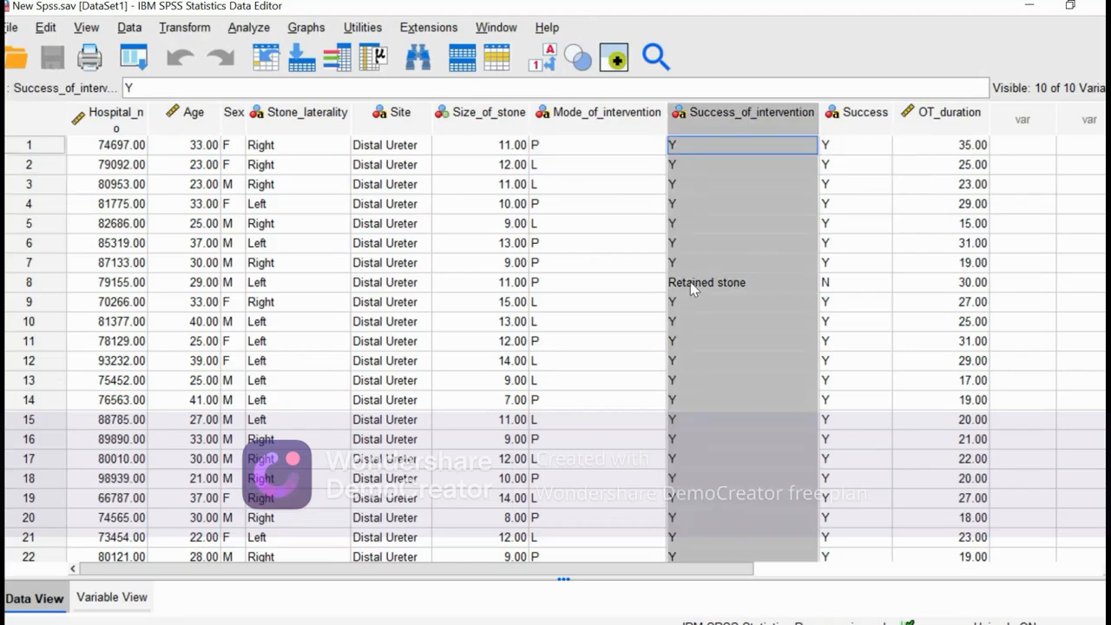
{"action": "left_click", "coordinate": [839, 120]}
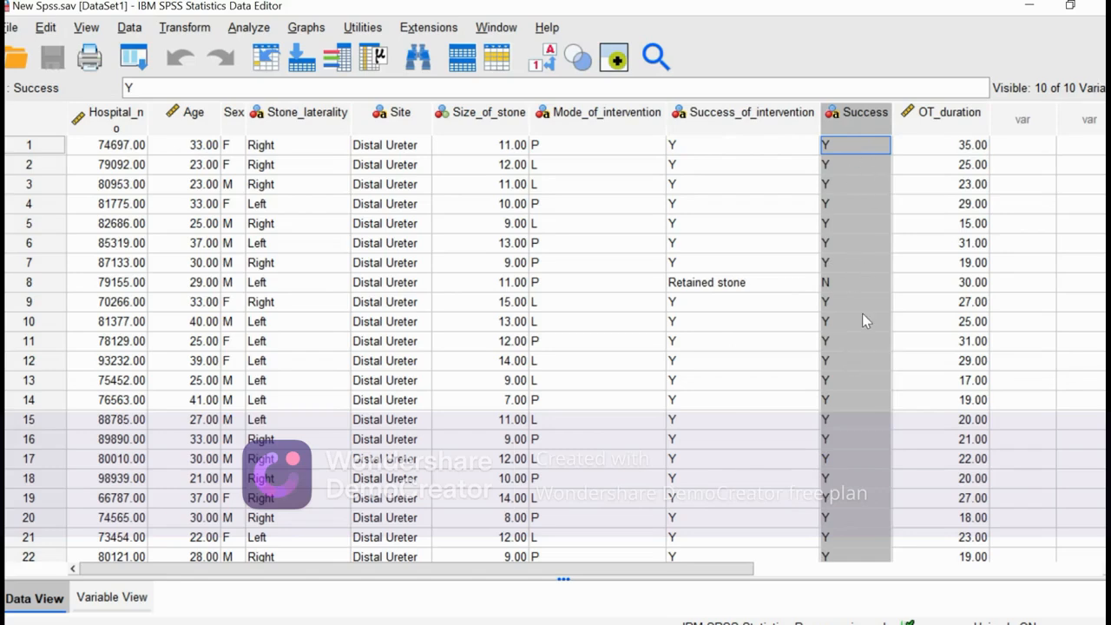
{"action": "left_click", "coordinate": [952, 155]}
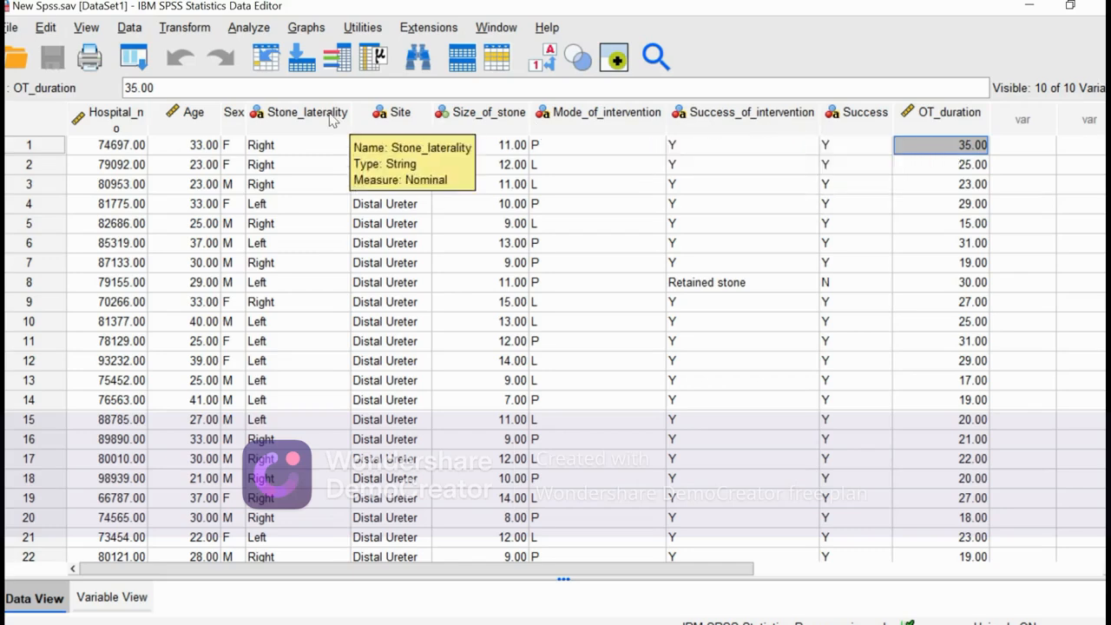
{"action": "left_click", "coordinate": [194, 112]}
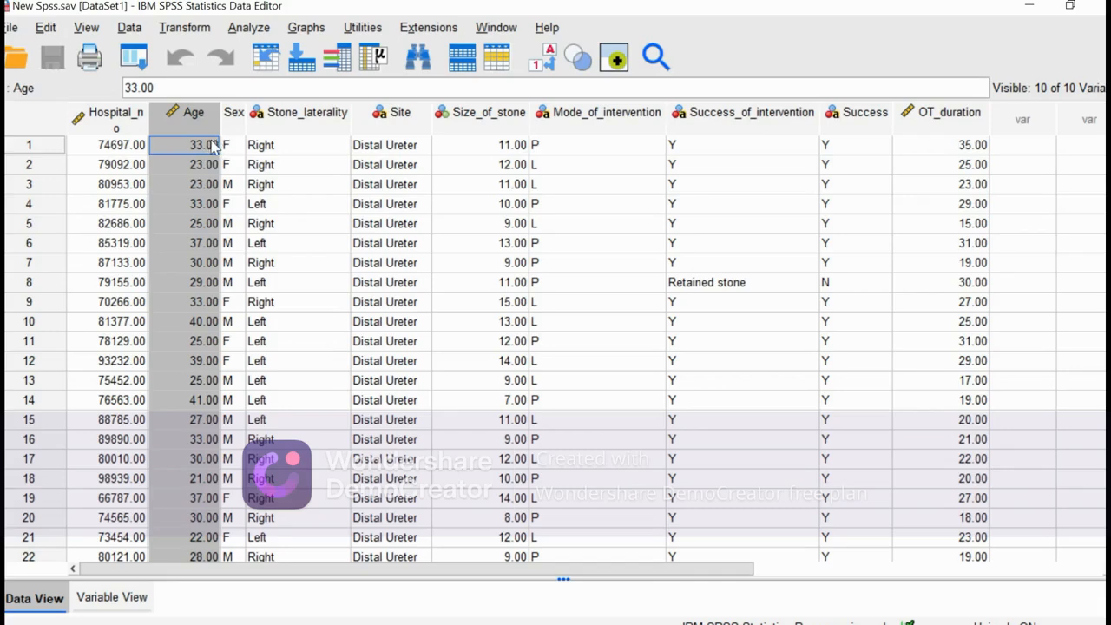
Try to set the Age variable's decimals to 0 in the variable definitions and return to the data.
{"action": "left_click", "coordinate": [110, 598]}
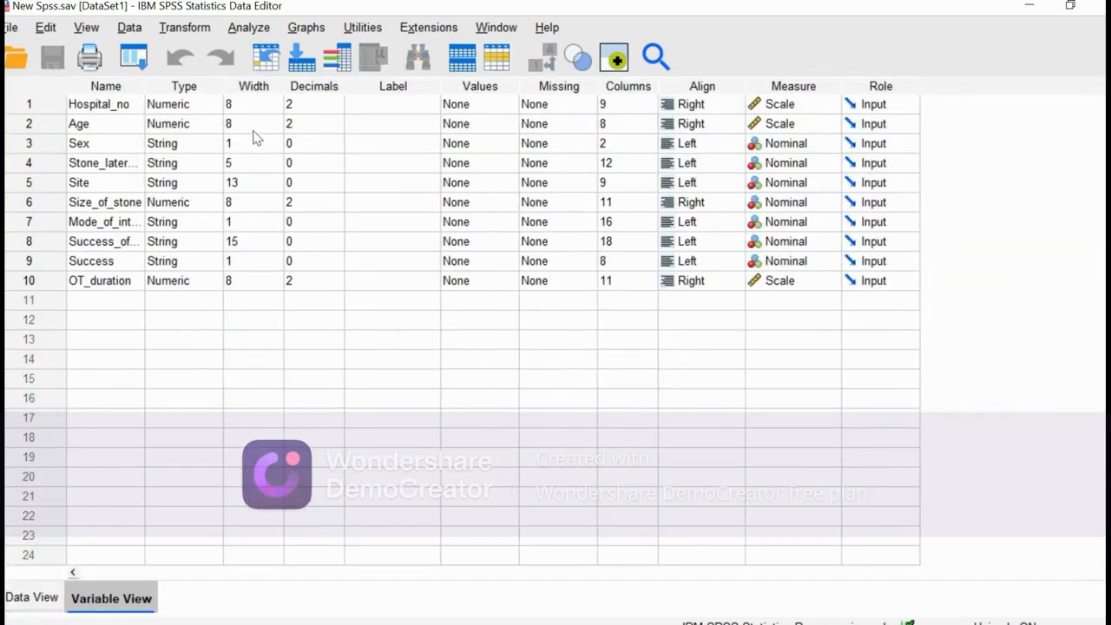
{"action": "left_click", "coordinate": [315, 125]}
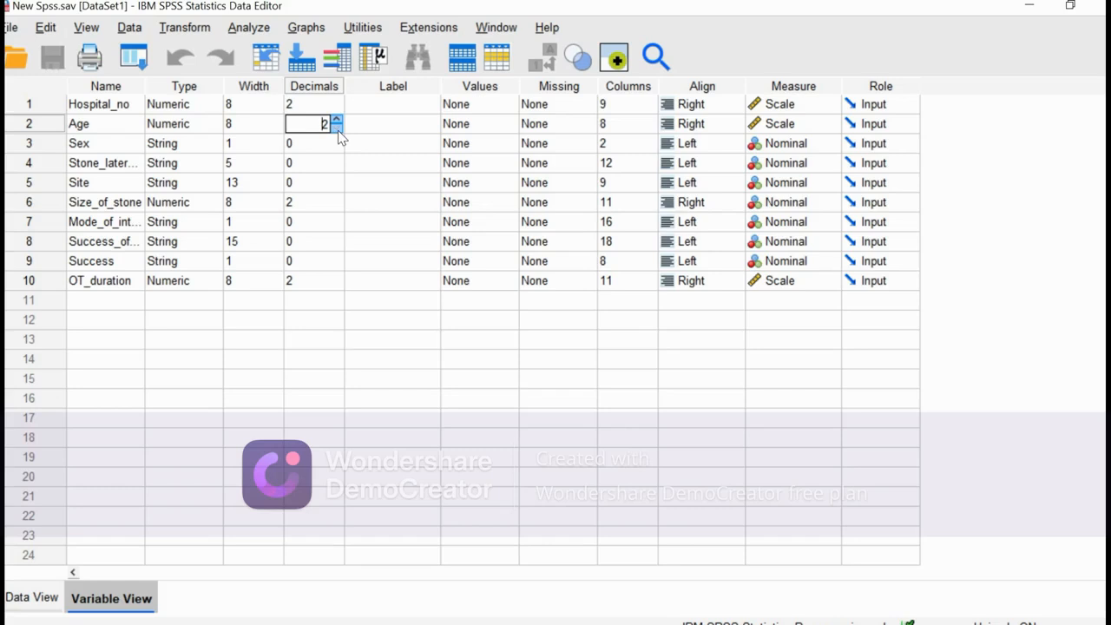
{"action": "type", "text": "0"}
{"action": "left_click", "coordinate": [28, 598]}
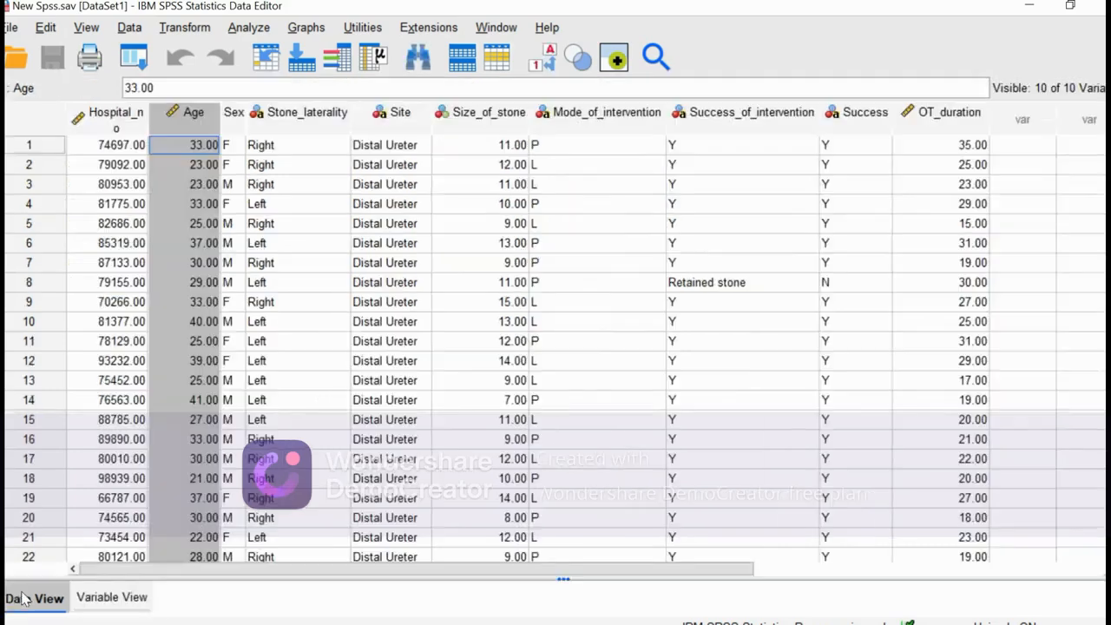
Start Visual Binning with Age as the variable to bin and scan its values.
{"action": "left_click", "coordinate": [281, 223]}
{"action": "left_click", "coordinate": [206, 126]}
{"action": "left_click", "coordinate": [184, 28]}
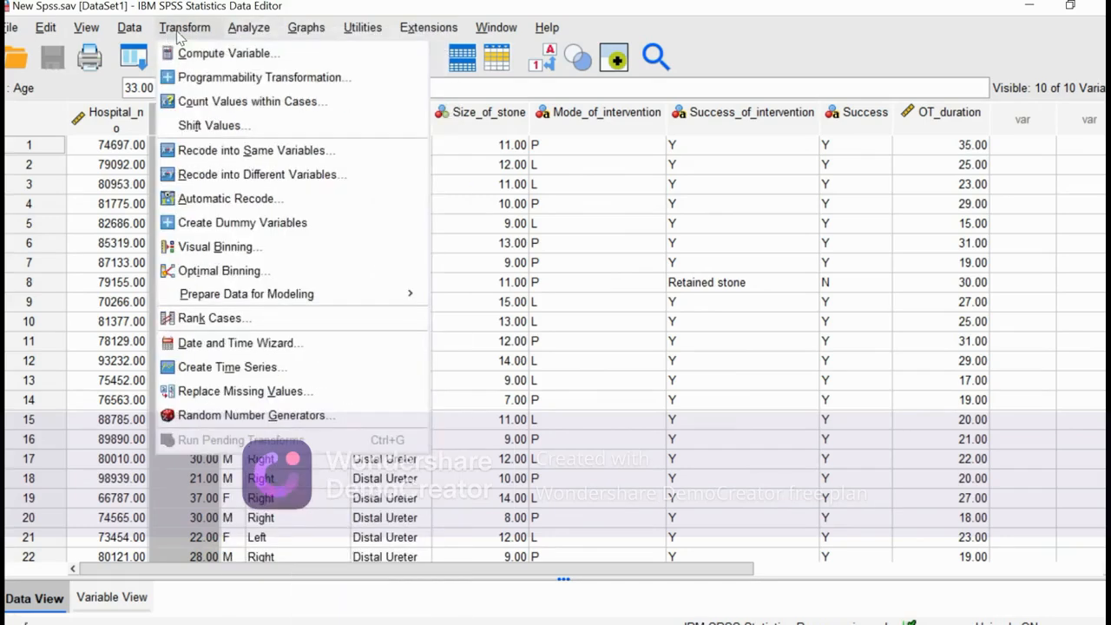
{"action": "left_click", "coordinate": [209, 247]}
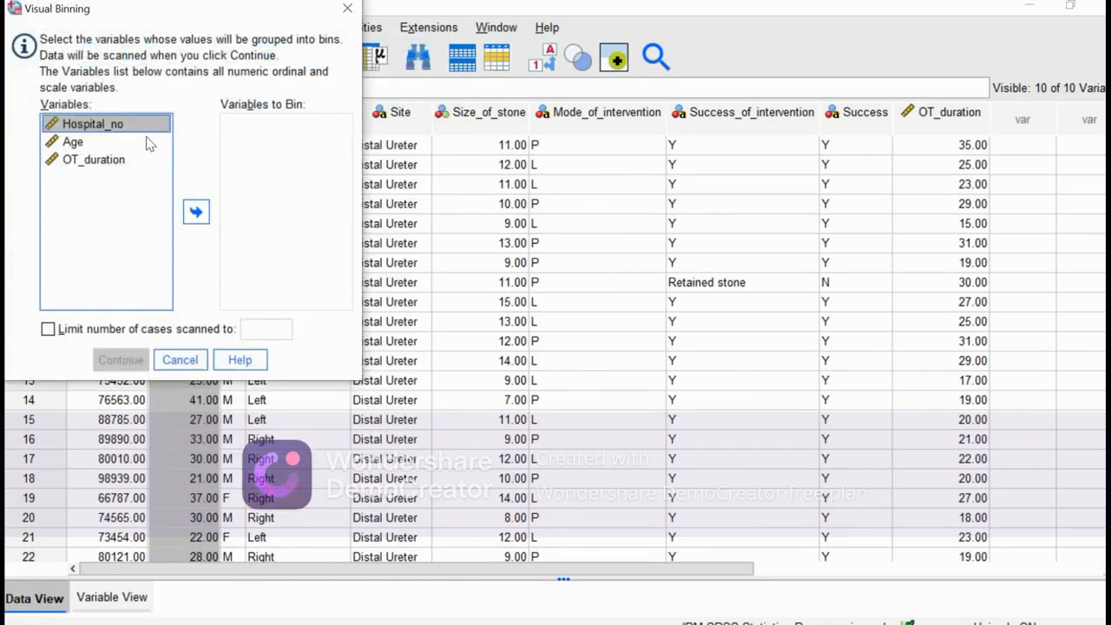
{"action": "left_click", "coordinate": [76, 143]}
{"action": "left_click", "coordinate": [198, 219]}
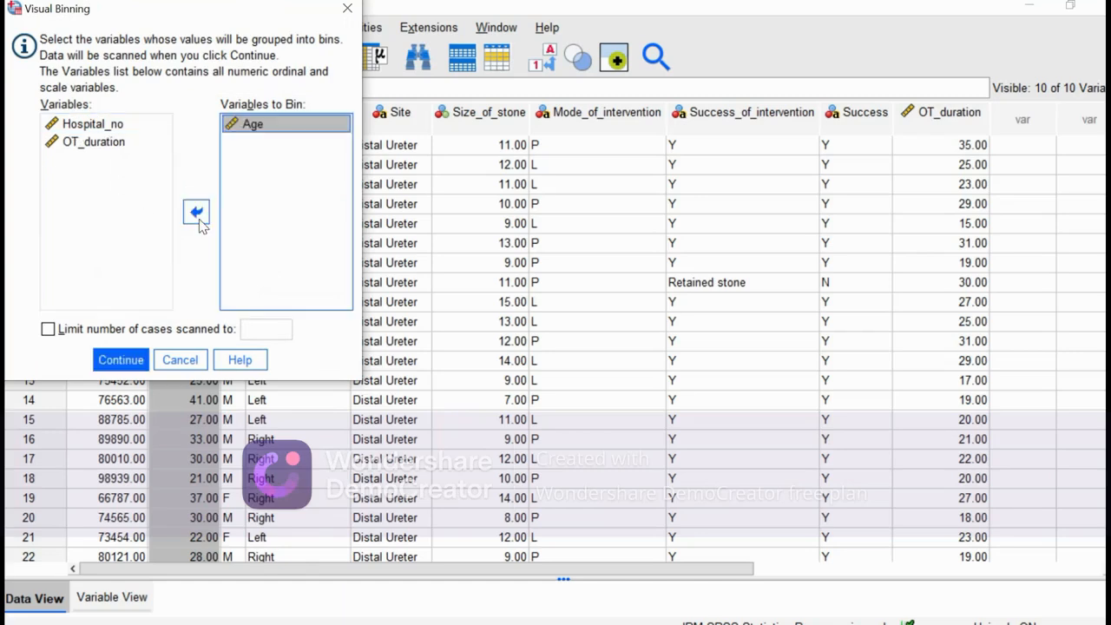
{"action": "left_click", "coordinate": [120, 359]}
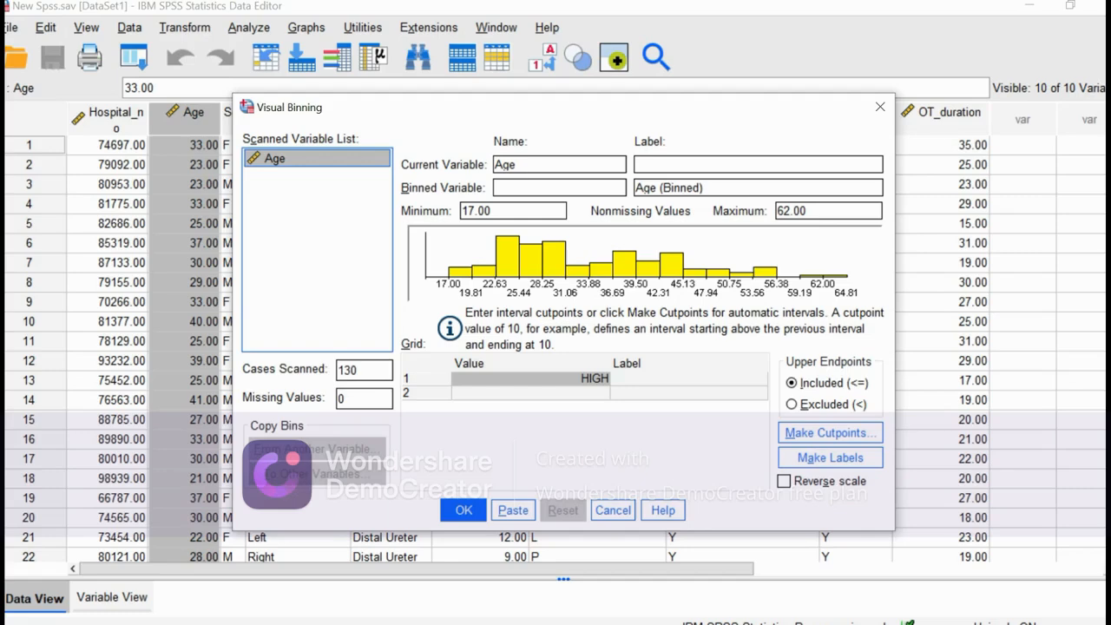
Name the binned variable age_group.
{"action": "left_click", "coordinate": [559, 188]}
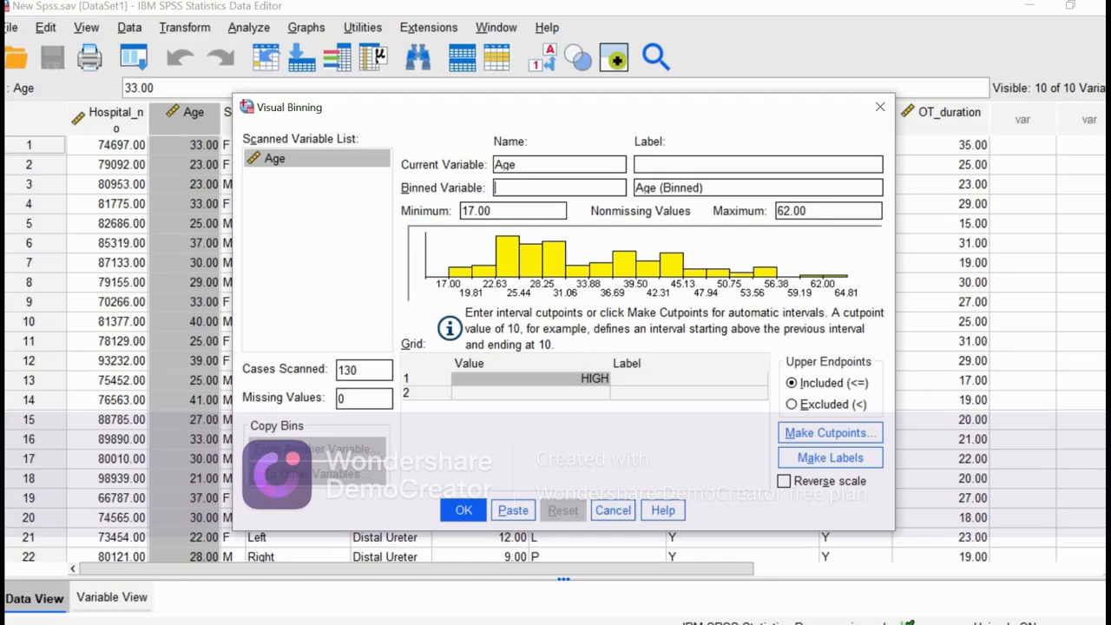
{"action": "type", "text": "age_group"}
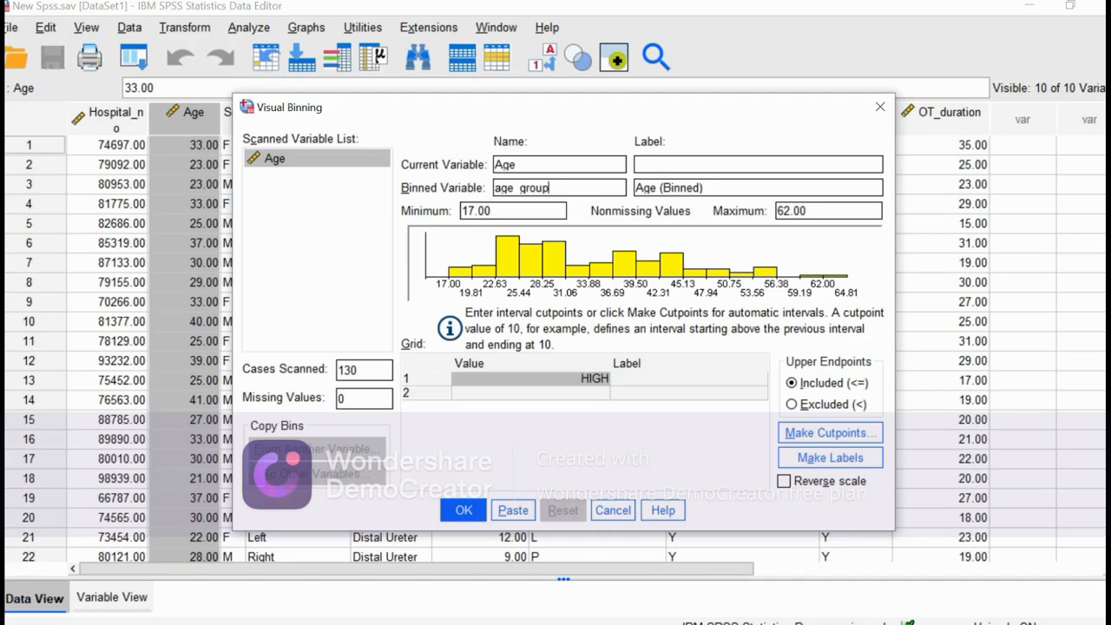
Define equal-width cutpoints for Age with first cutpoint 17.00, 3 cutpoints and a width of 15.
{"action": "left_click", "coordinate": [814, 441]}
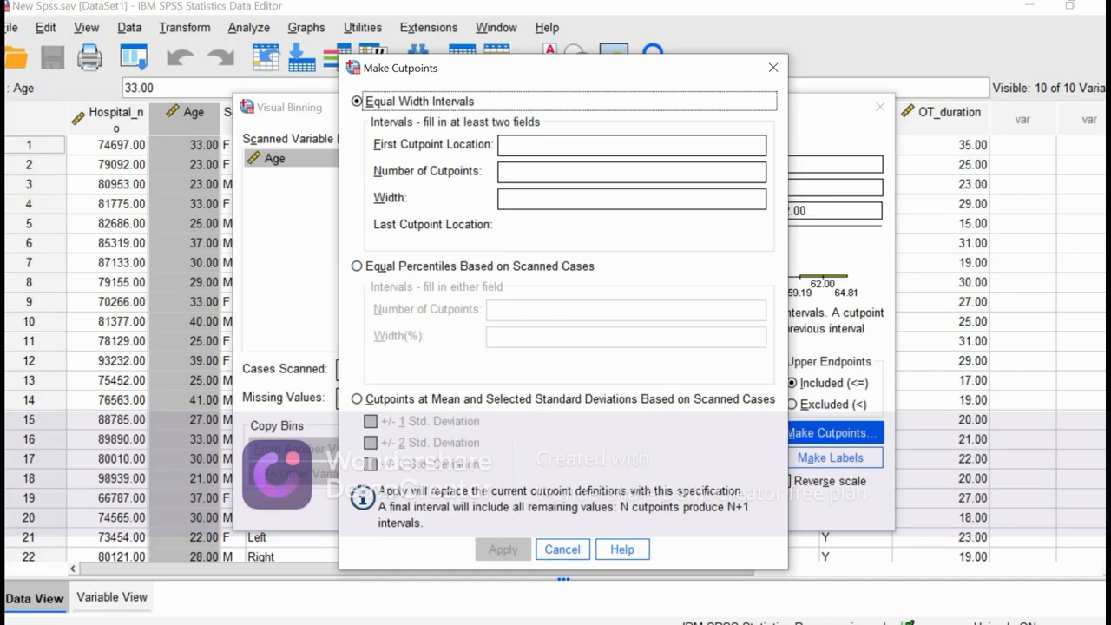
{"action": "left_click", "coordinate": [537, 199]}
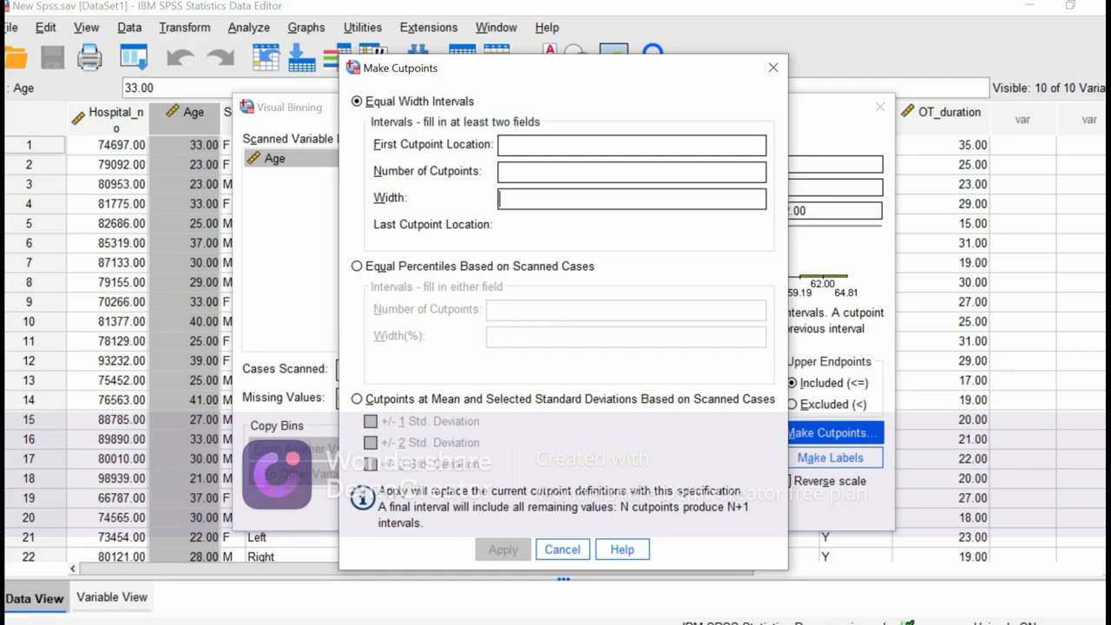
{"action": "type", "text": "15"}
{"action": "type", "text": "3"}
{"action": "left_click", "coordinate": [542, 146]}
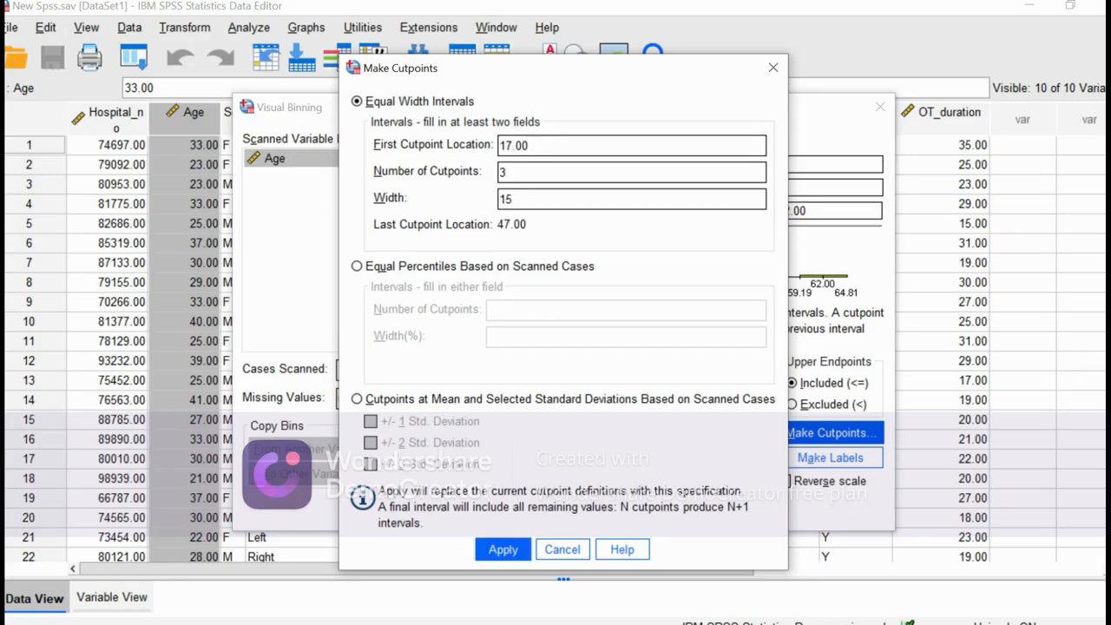
{"action": "left_click", "coordinate": [504, 550]}
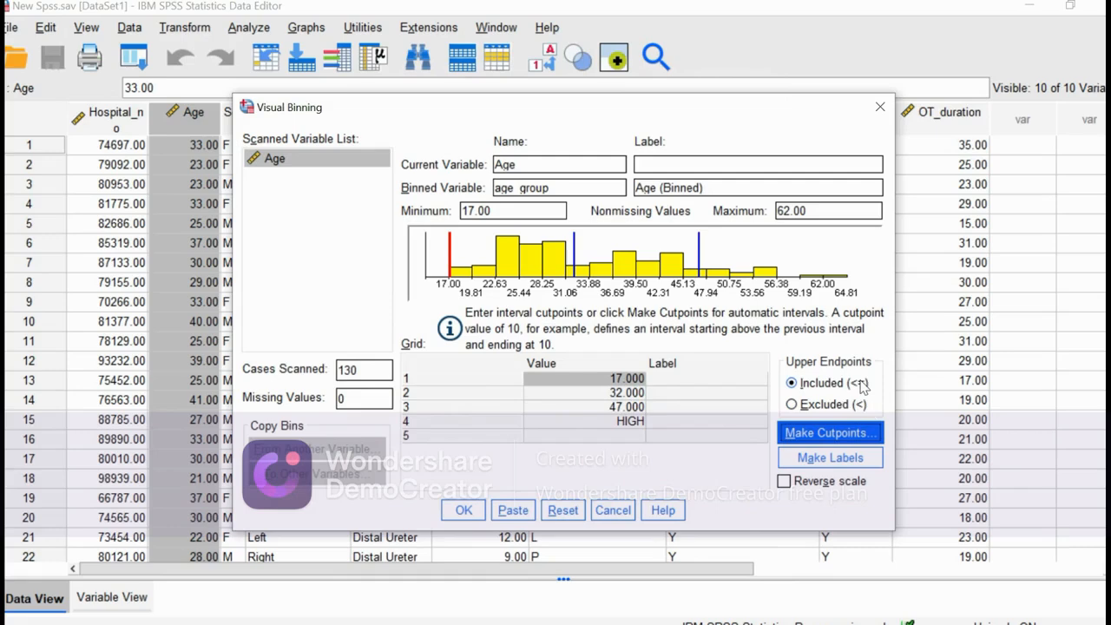
Generate labels for the age bins with upper endpoints included, and create the age_group variable.
{"action": "left_click", "coordinate": [793, 405]}
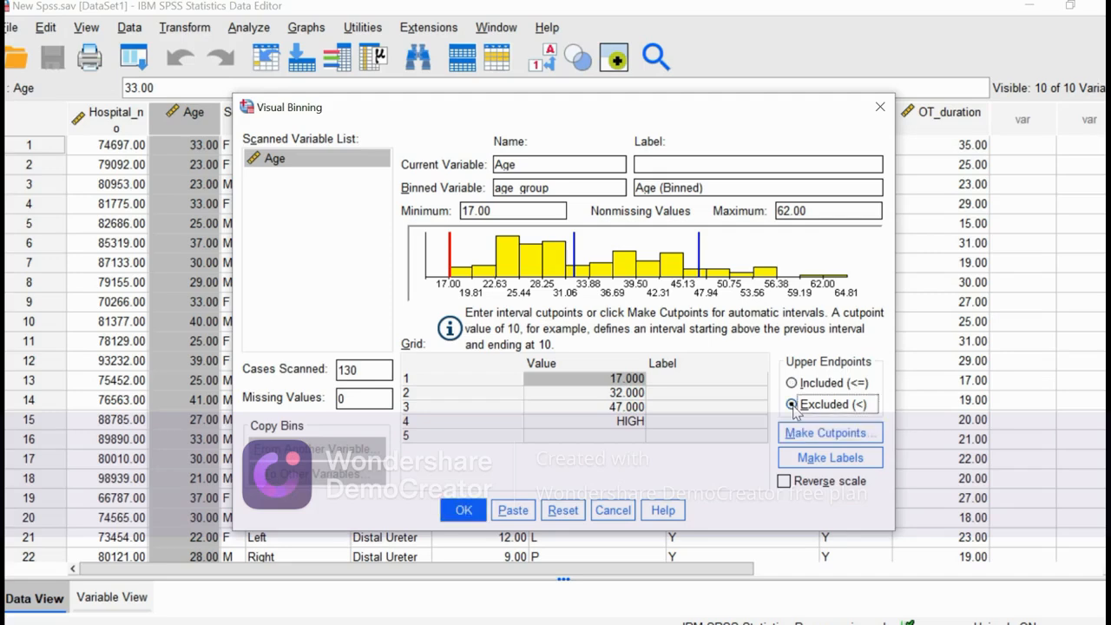
{"action": "left_click", "coordinate": [794, 384]}
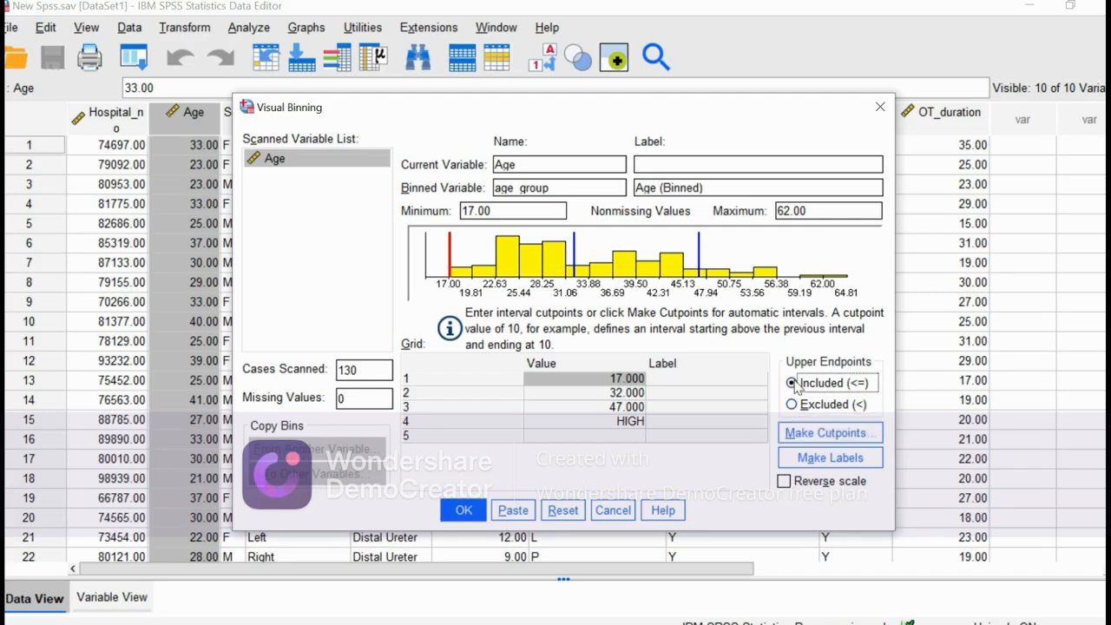
{"action": "left_click", "coordinate": [801, 434]}
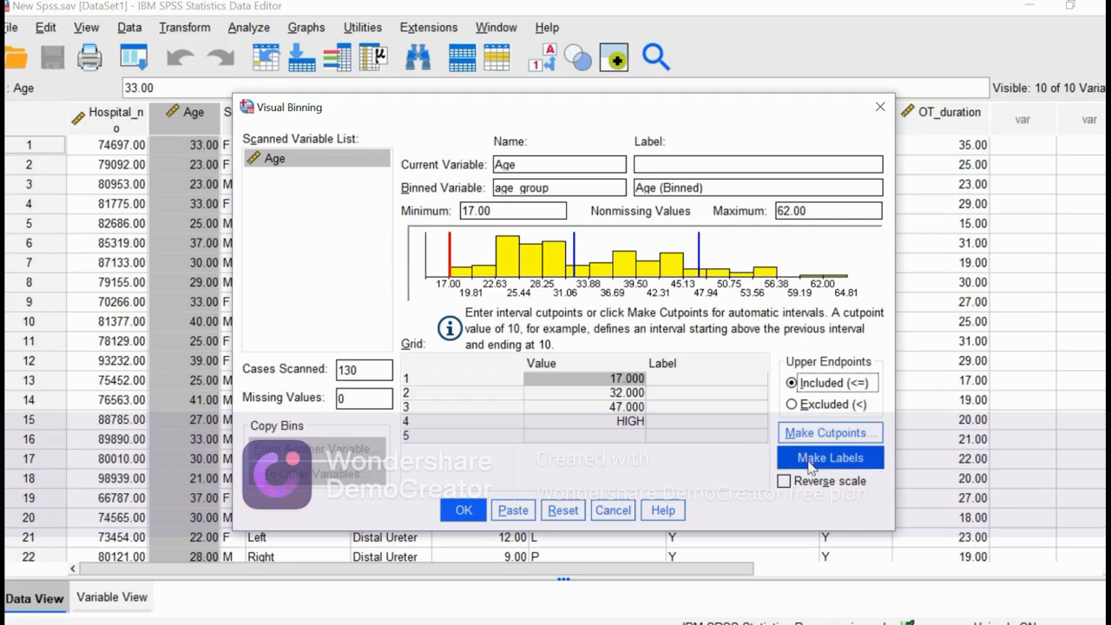
{"action": "left_click", "coordinate": [809, 465]}
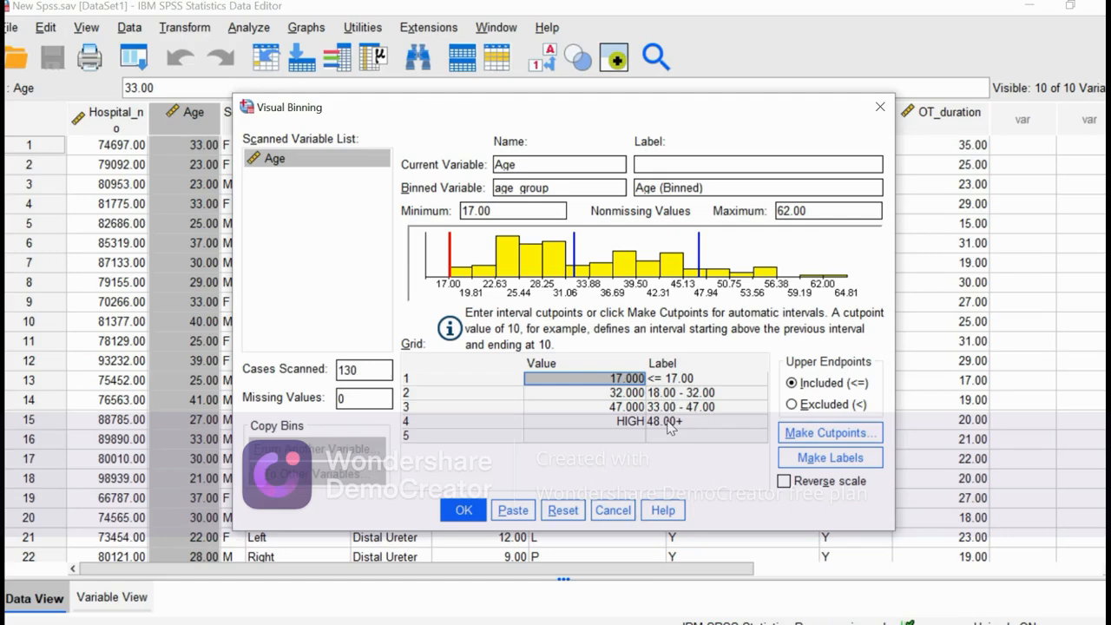
{"action": "left_click", "coordinate": [466, 513]}
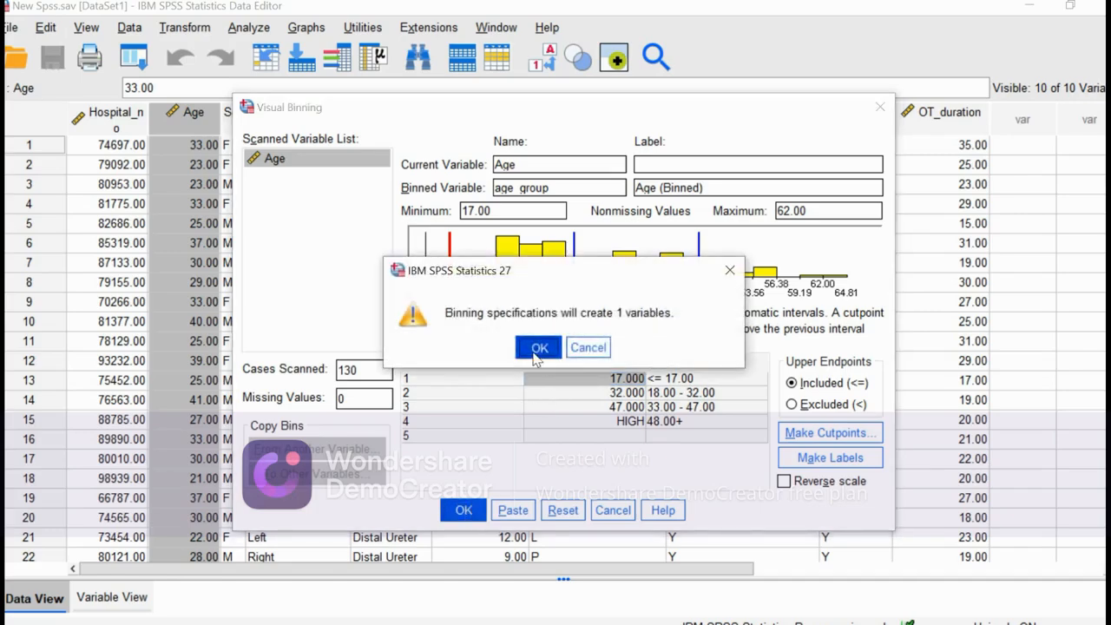
{"action": "left_click", "coordinate": [532, 349]}
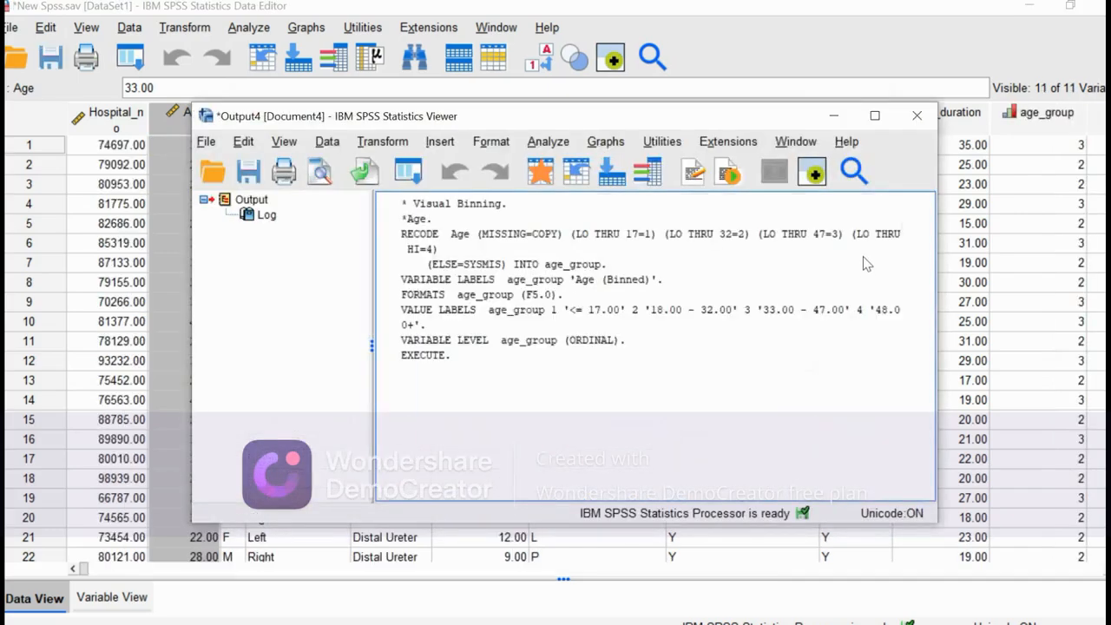
{"action": "left_click", "coordinate": [834, 121]}
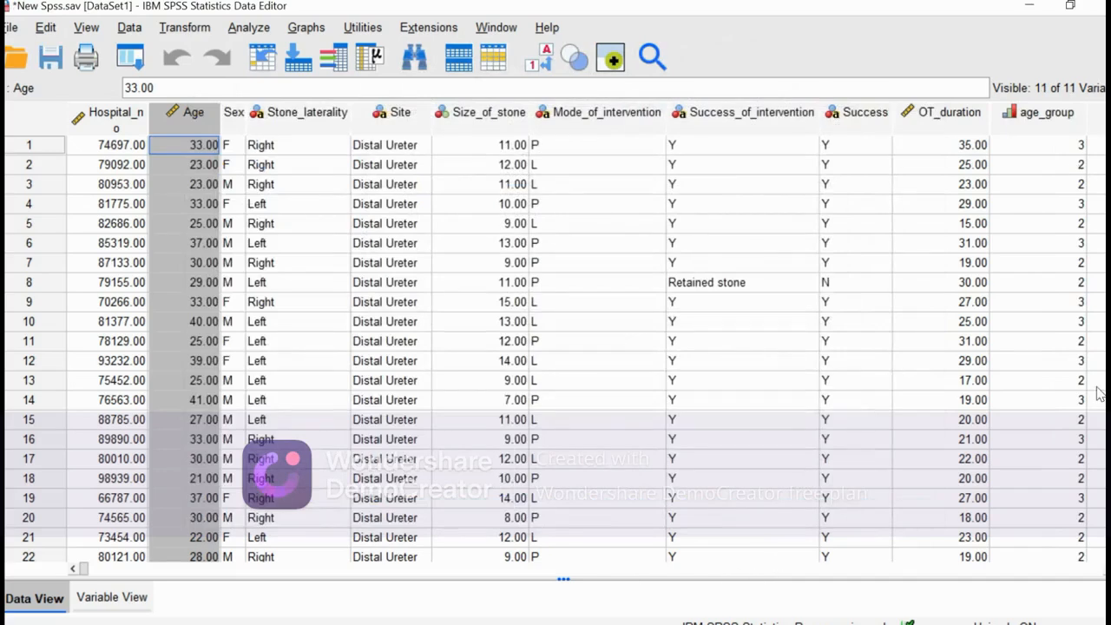
Examine the new age_group column and open its value labels to check which age range each code represents.
{"action": "left_click", "coordinate": [1042, 125]}
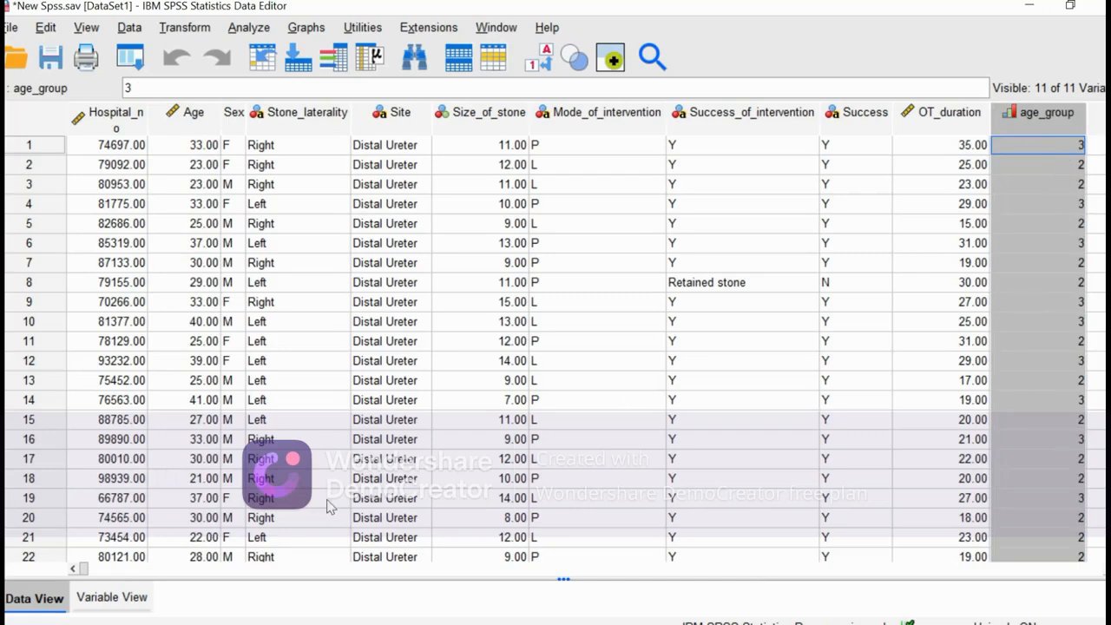
{"action": "left_click", "coordinate": [112, 598]}
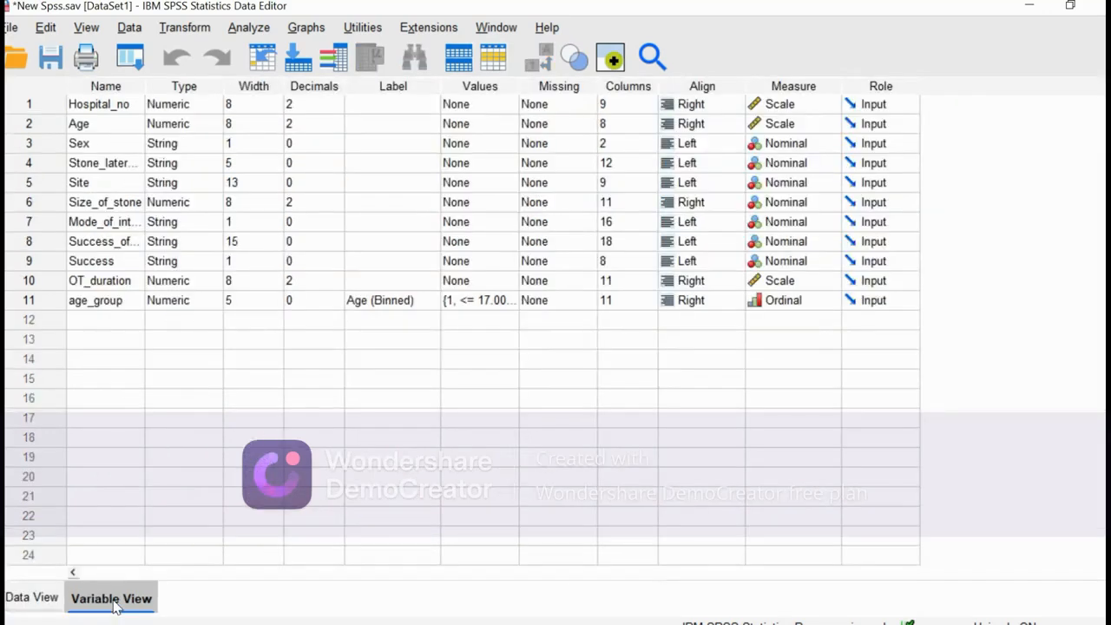
{"action": "left_click", "coordinate": [98, 304]}
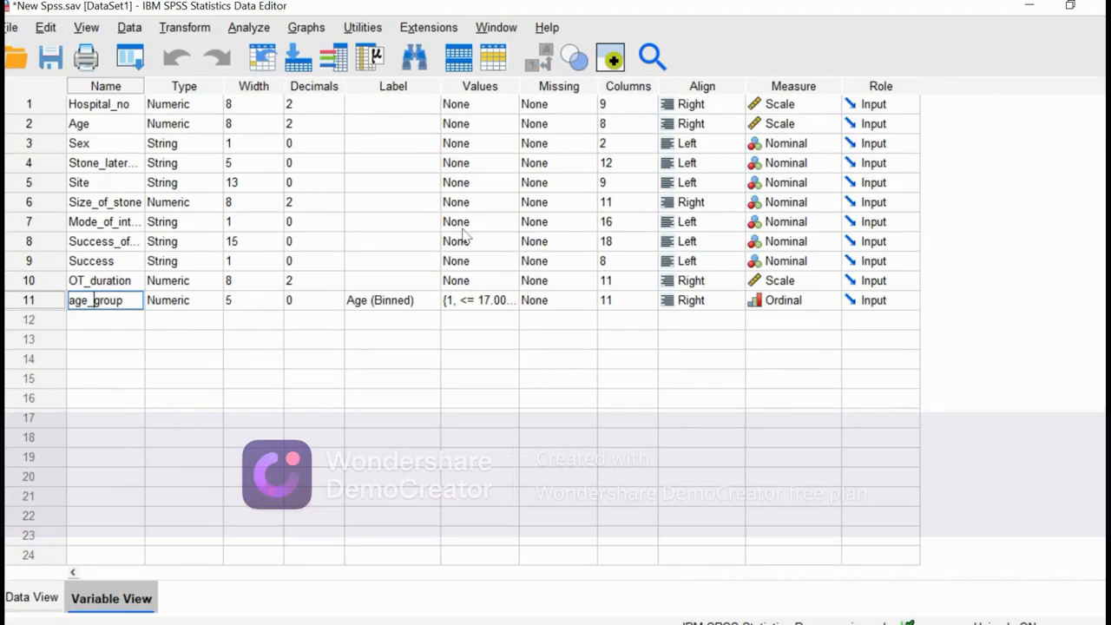
{"action": "left_click", "coordinate": [507, 304]}
{"action": "left_click", "coordinate": [507, 300]}
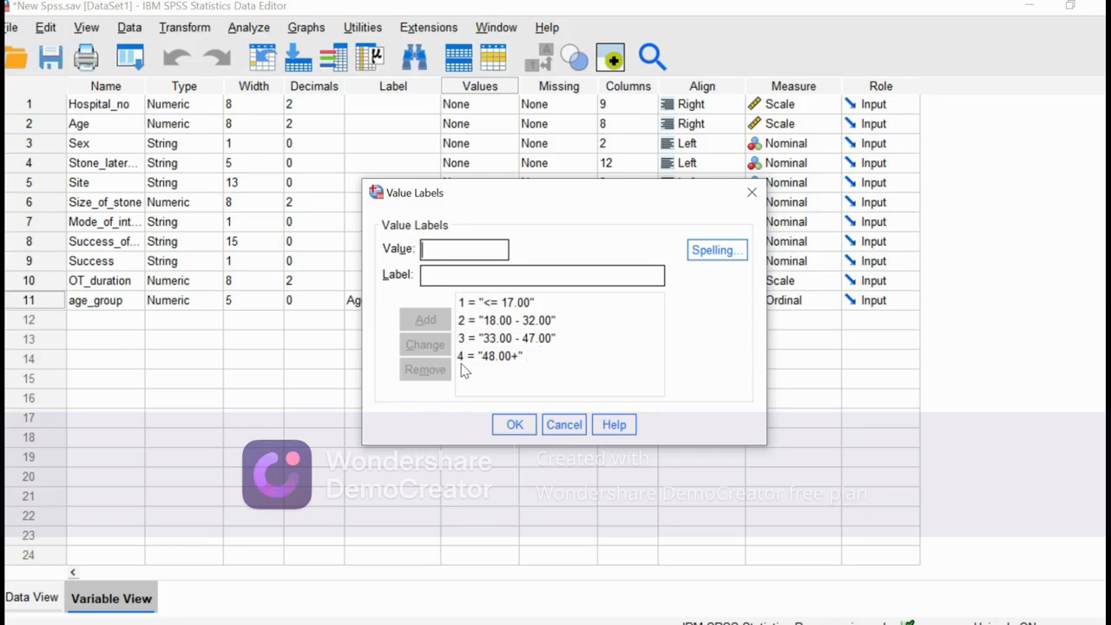
Close the age_group value labels, return to the data, and set up a Frequencies analysis with Sex as the only variable.
{"action": "left_click", "coordinate": [512, 424]}
{"action": "left_click", "coordinate": [58, 598]}
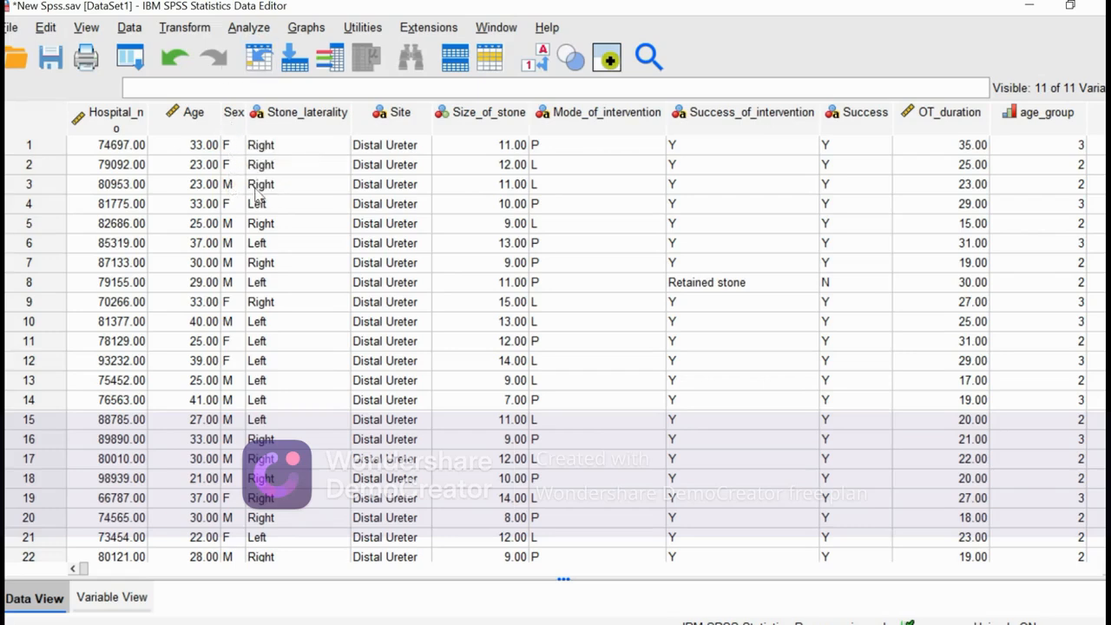
{"action": "left_click", "coordinate": [256, 28]}
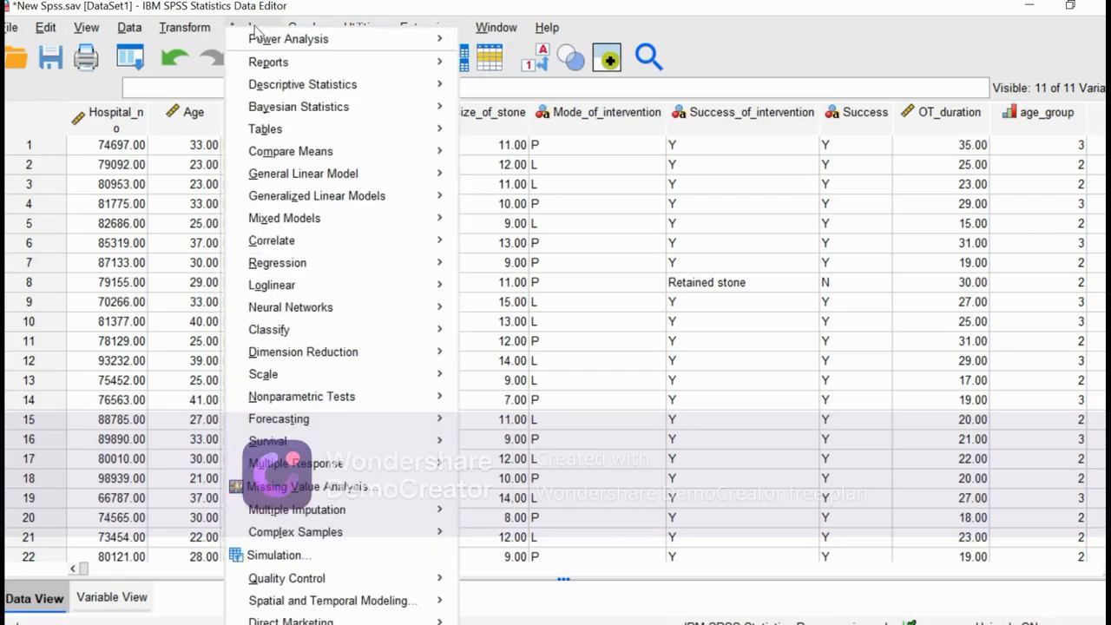
{"action": "mouse_move", "coordinate": [320, 87]}
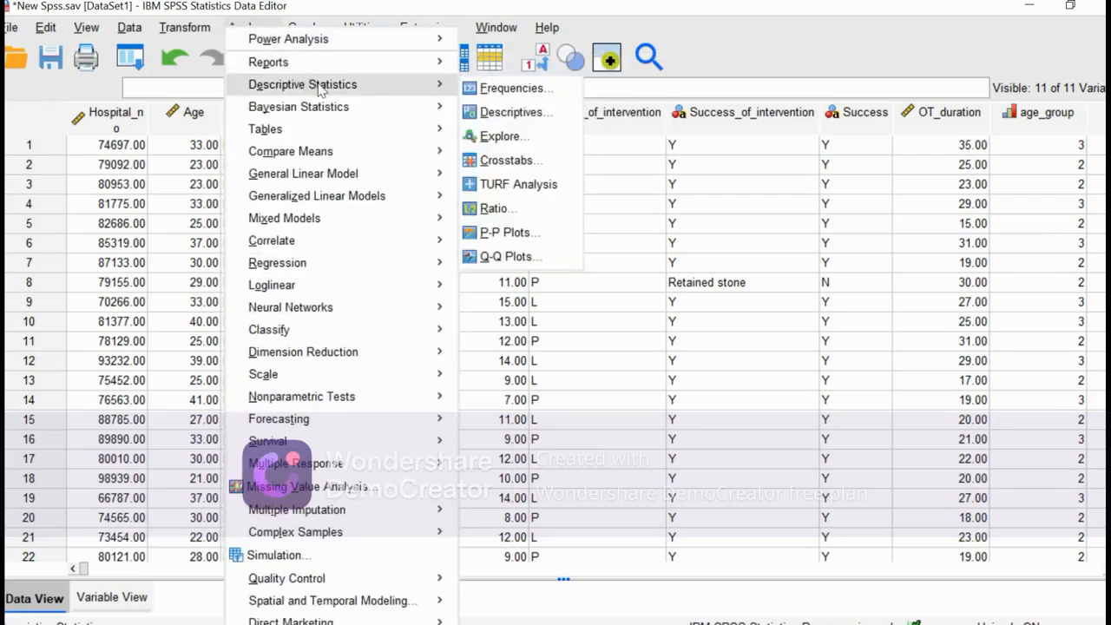
{"action": "left_click", "coordinate": [490, 94]}
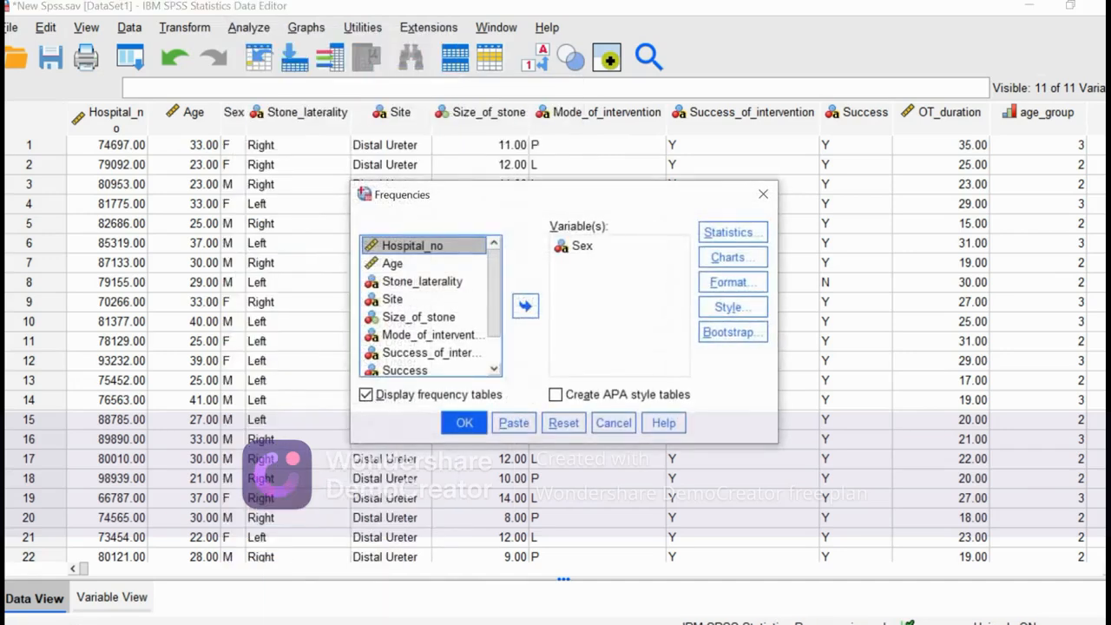
{"action": "left_click", "coordinate": [580, 248]}
{"action": "left_click", "coordinate": [526, 308]}
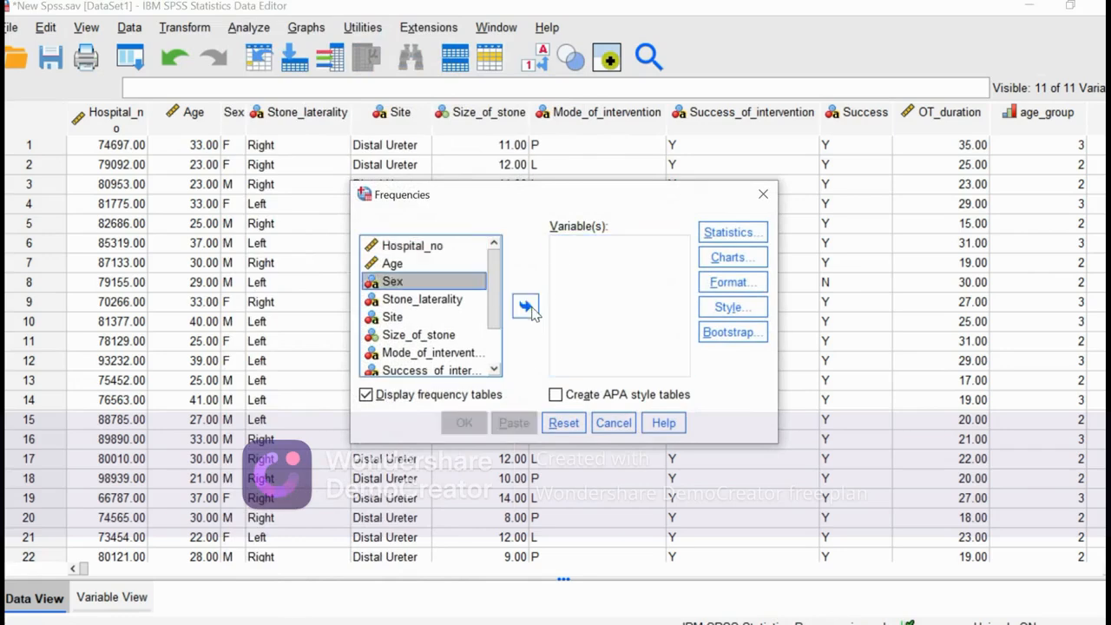
{"action": "left_click", "coordinate": [426, 286]}
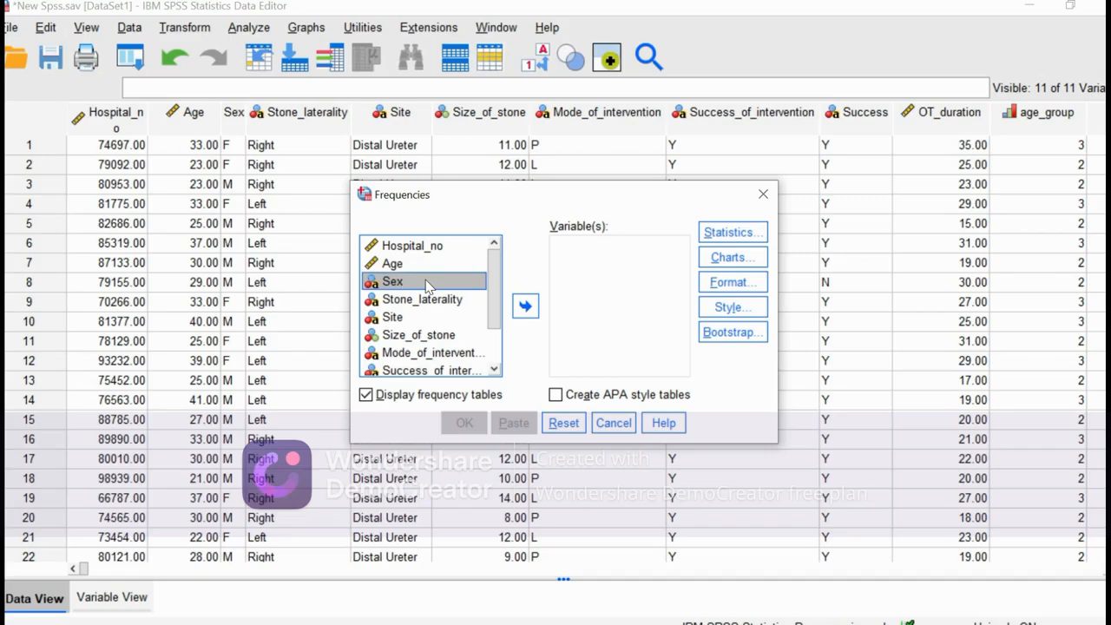
{"action": "left_click", "coordinate": [525, 305]}
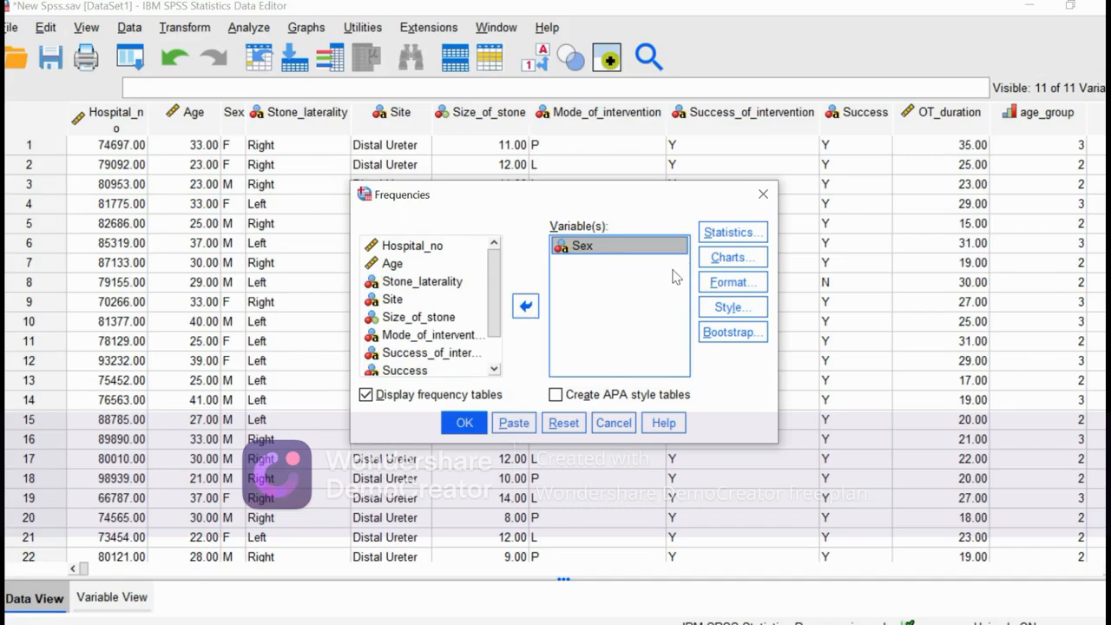
Review the statistics, chart and format options, and run the Sex frequency table with Mean selected, no chart and ascending values.
{"action": "left_click", "coordinate": [721, 236]}
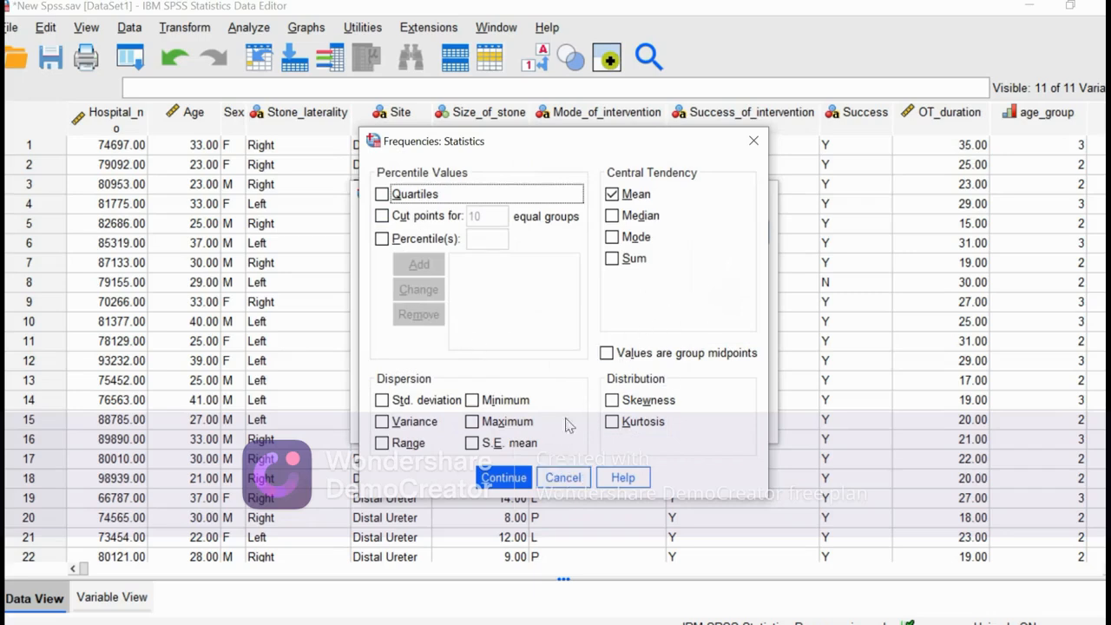
{"action": "left_click", "coordinate": [506, 478]}
{"action": "left_click", "coordinate": [732, 257]}
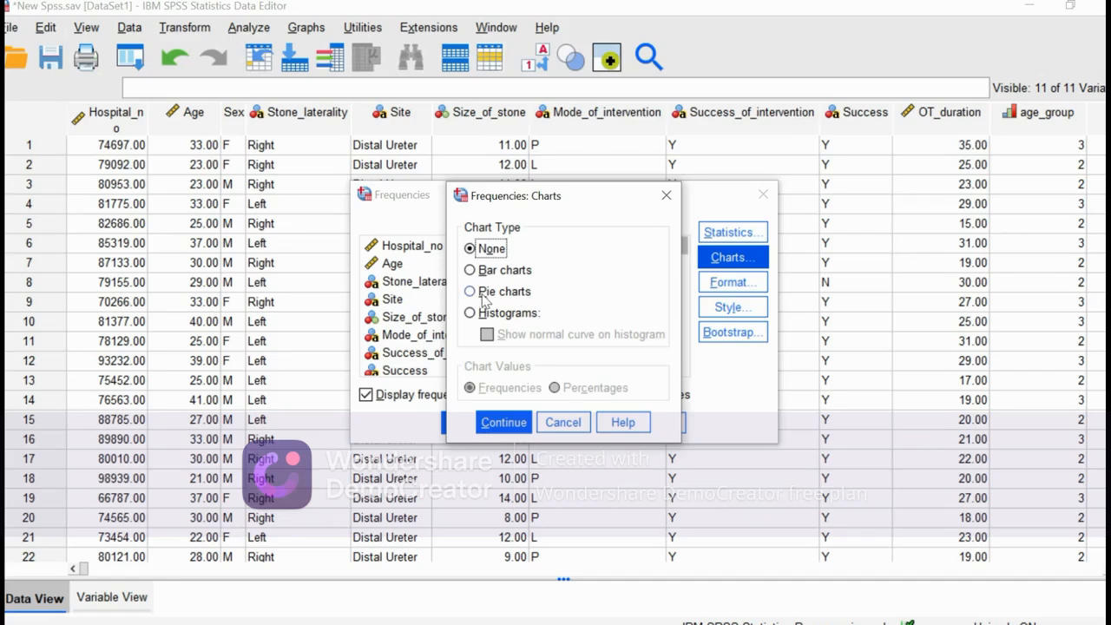
{"action": "left_click", "coordinate": [502, 423]}
{"action": "left_click", "coordinate": [722, 284]}
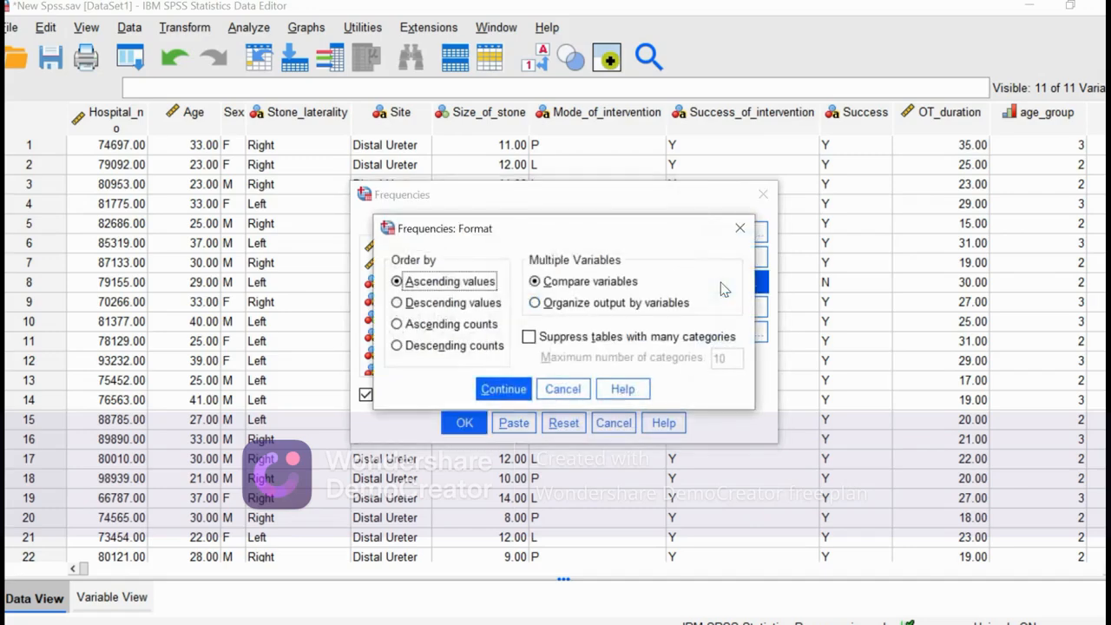
{"action": "left_click", "coordinate": [735, 228]}
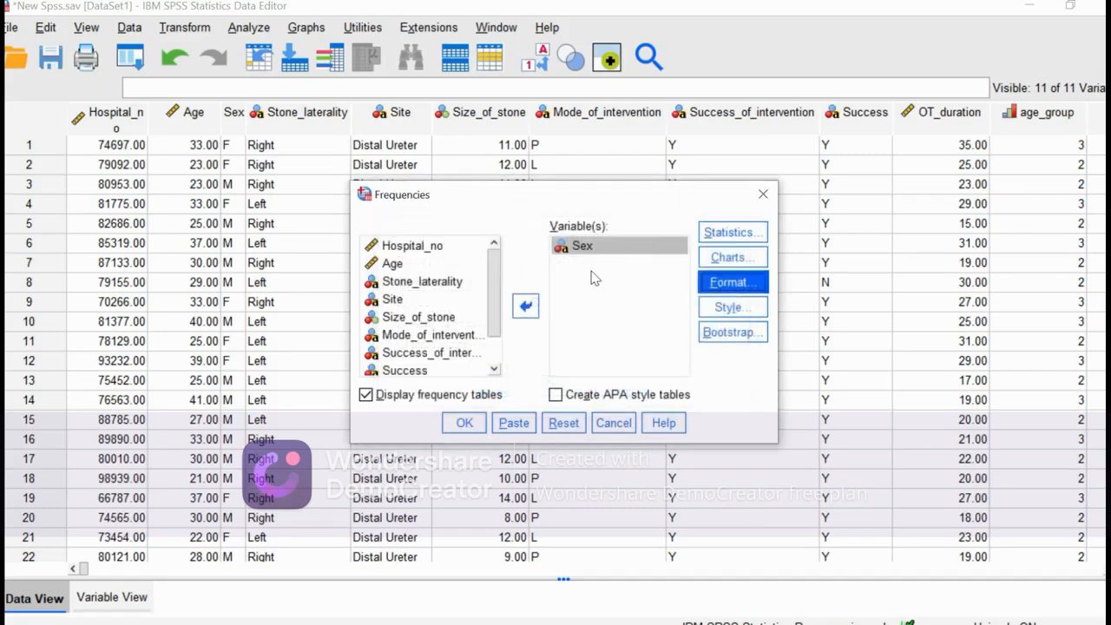
{"action": "left_click", "coordinate": [467, 423]}
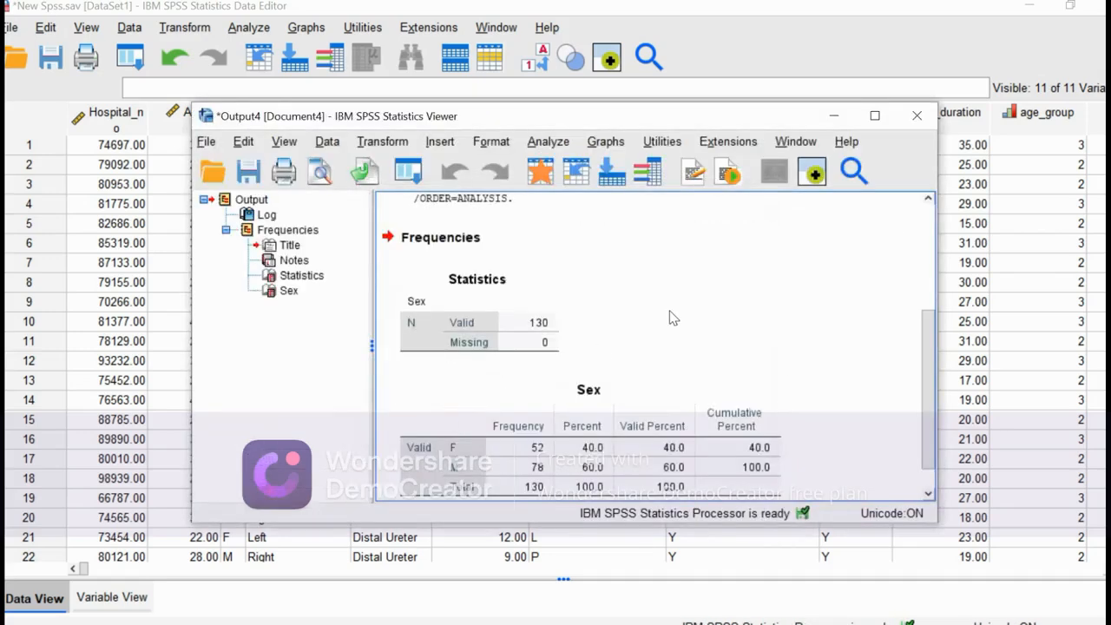
Examine the Sex frequency table, check the analysis task list in Google Docs, and return to the SPSS dataset.
{"action": "left_click", "coordinate": [523, 365]}
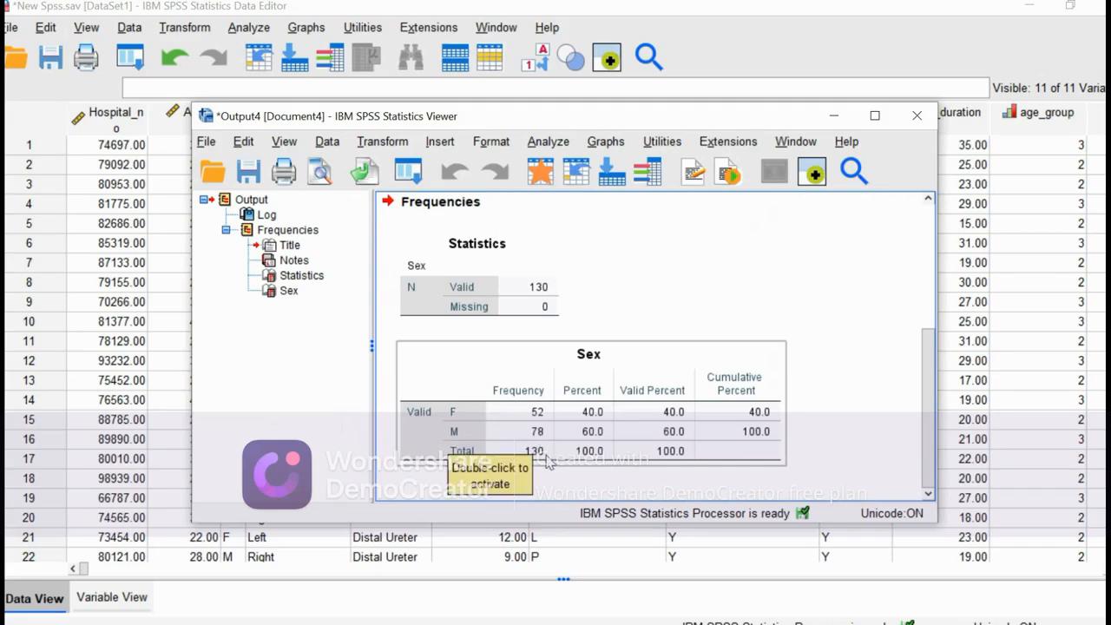
{"action": "left_click", "coordinate": [833, 116]}
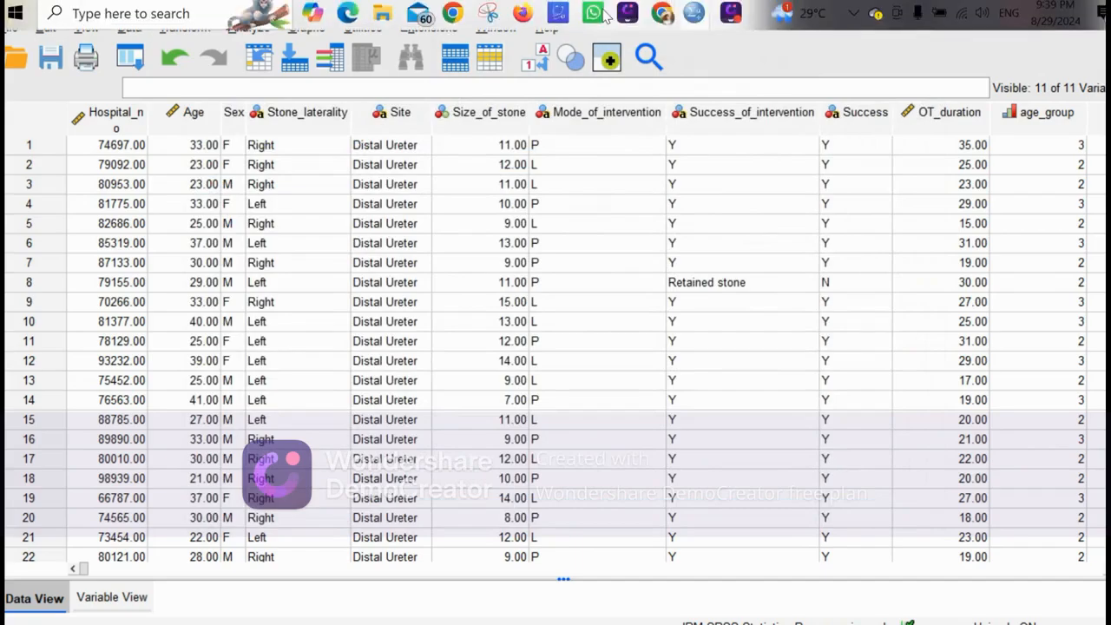
{"action": "left_click", "coordinate": [662, 12]}
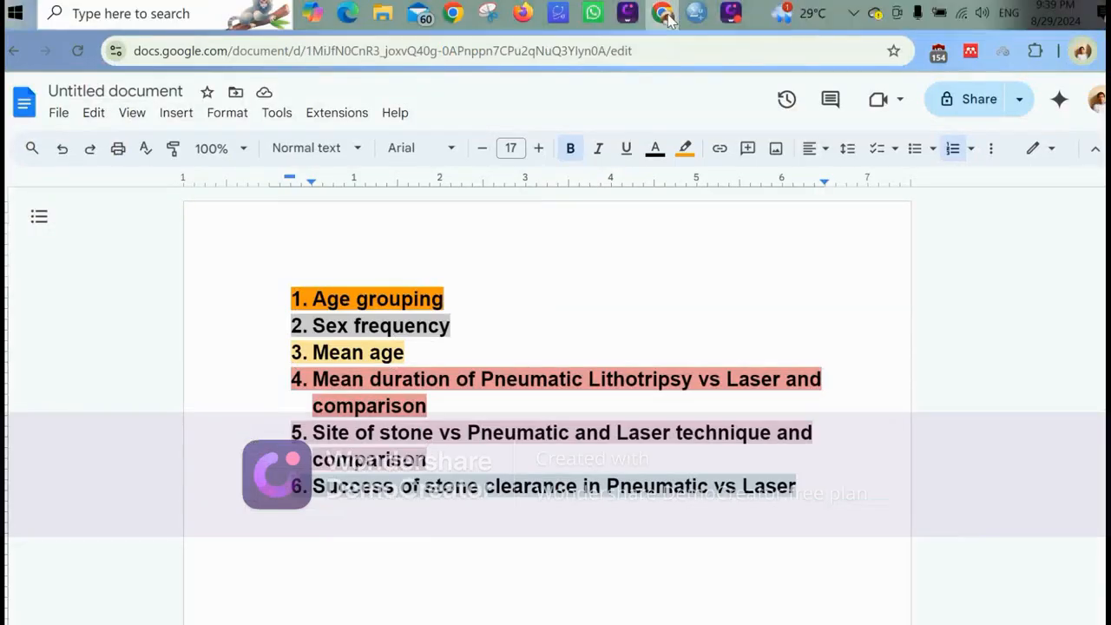
{"action": "left_click", "coordinate": [665, 14]}
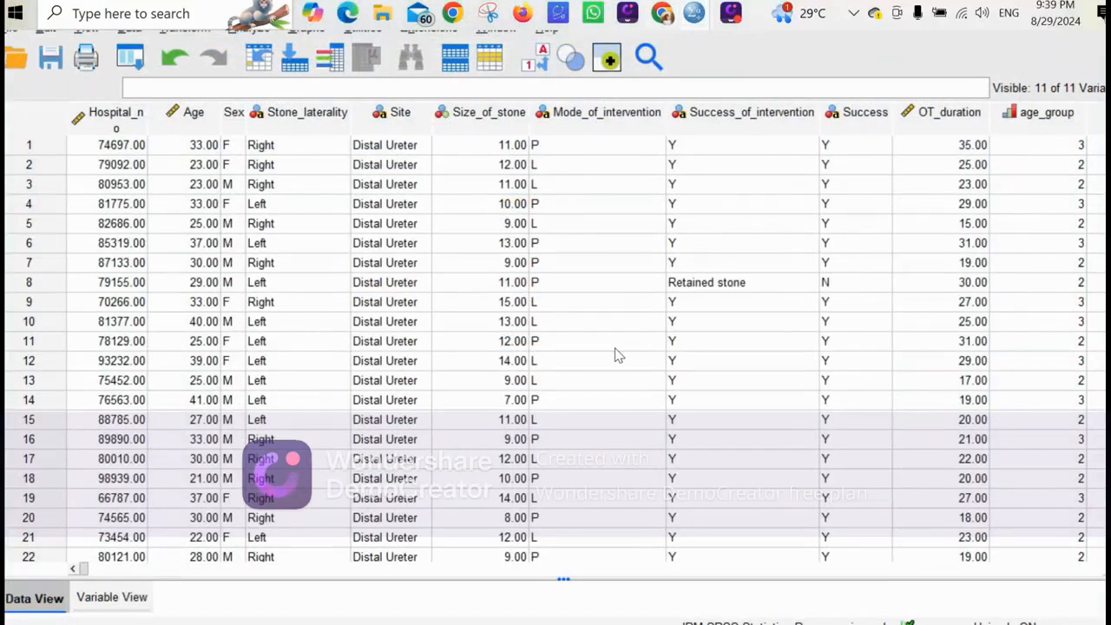
Set up a Descriptives analysis with Age as the only variable.
{"action": "left_click", "coordinate": [184, 128]}
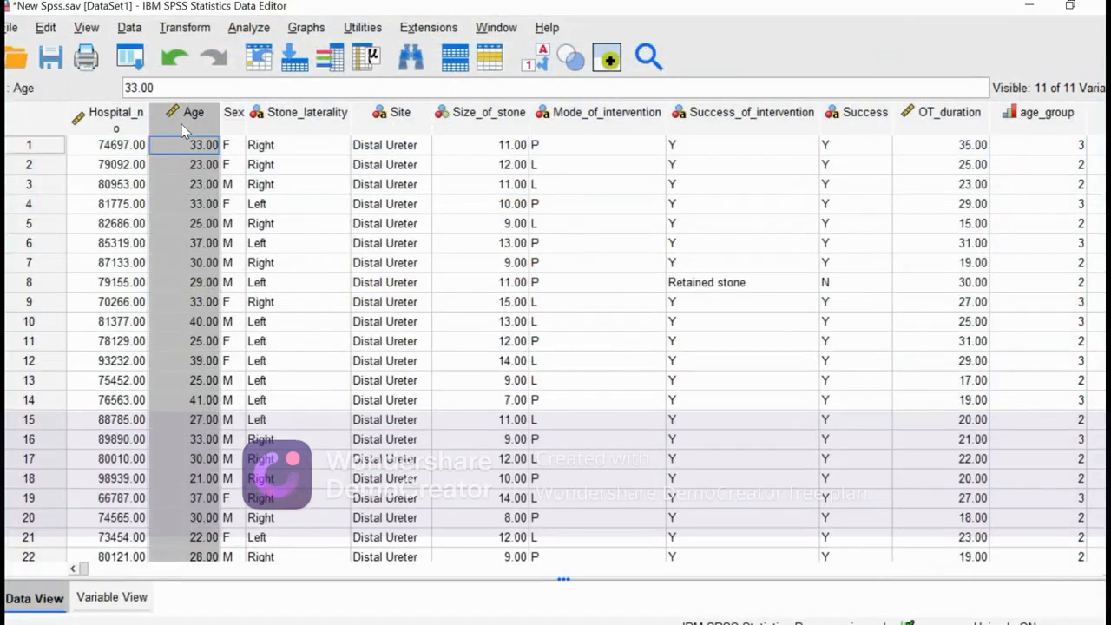
{"action": "left_click", "coordinate": [244, 28]}
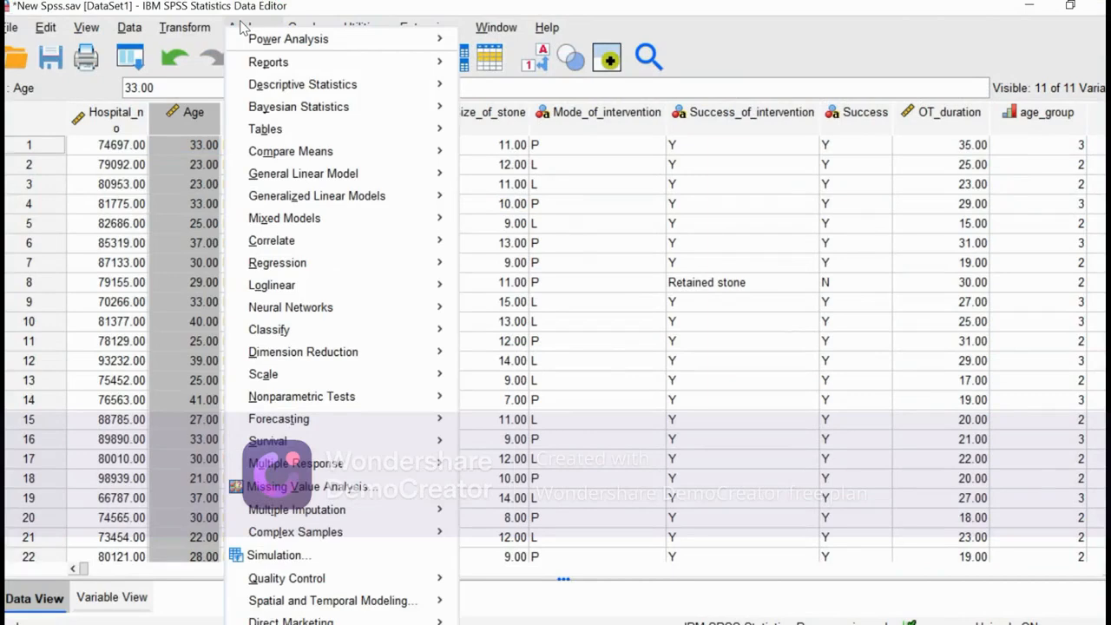
{"action": "mouse_move", "coordinate": [390, 86]}
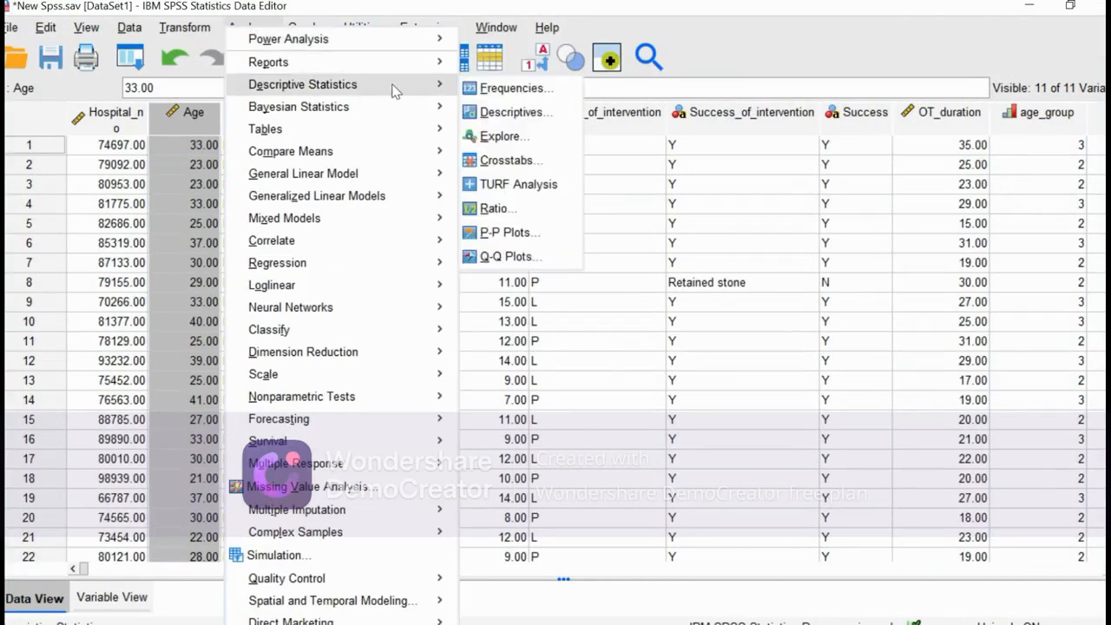
{"action": "left_click", "coordinate": [514, 114]}
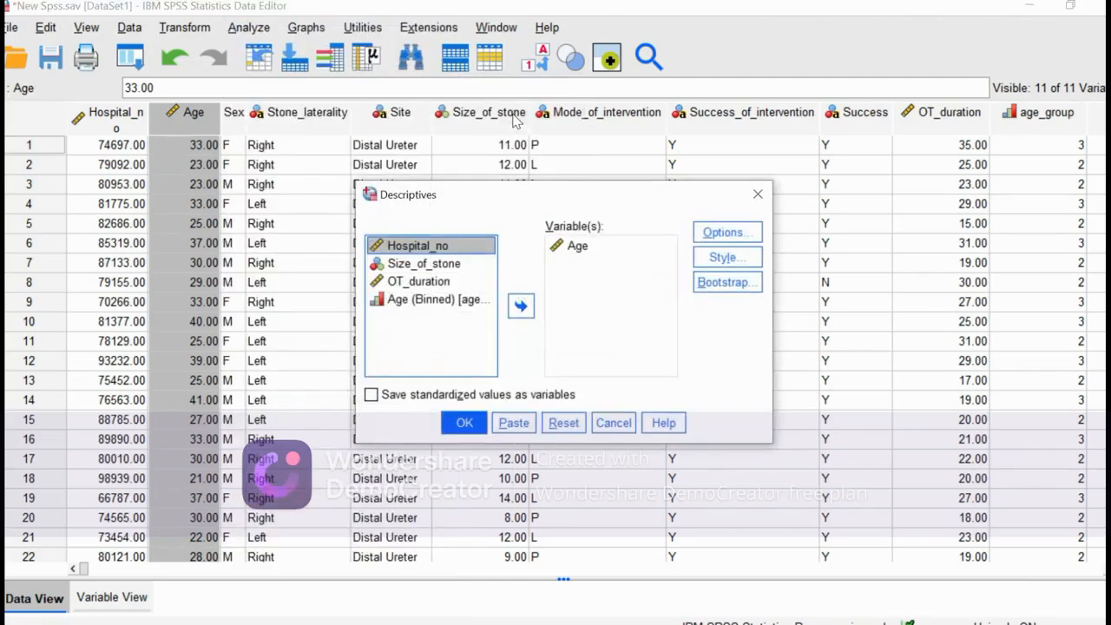
{"action": "left_click", "coordinate": [576, 248]}
{"action": "left_click", "coordinate": [521, 308]}
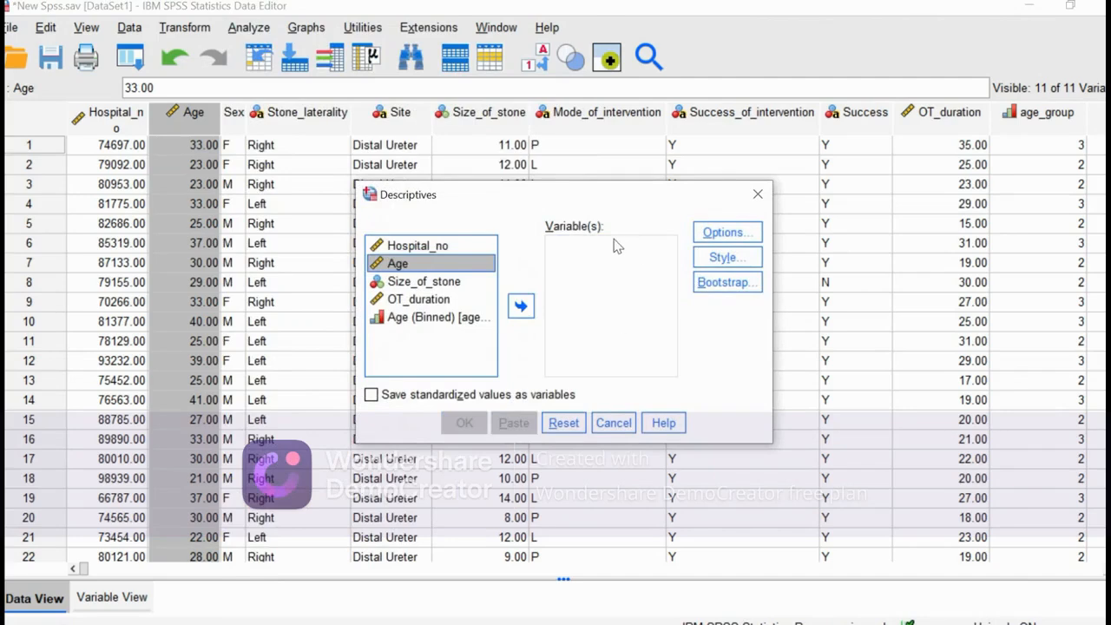
{"action": "left_click", "coordinate": [708, 236]}
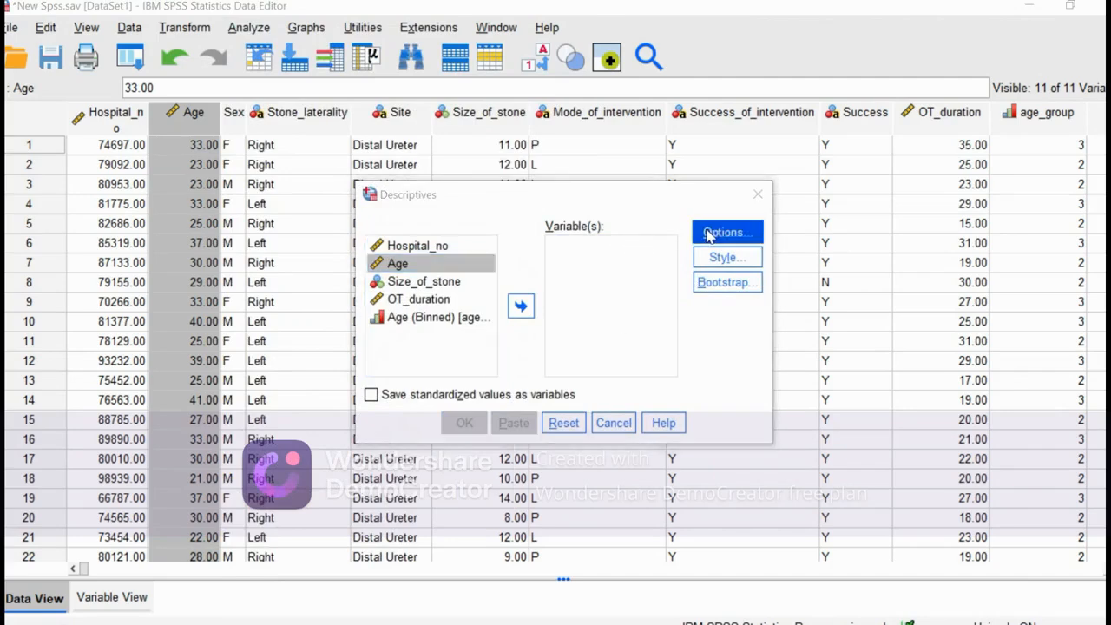
{"action": "left_click", "coordinate": [653, 143]}
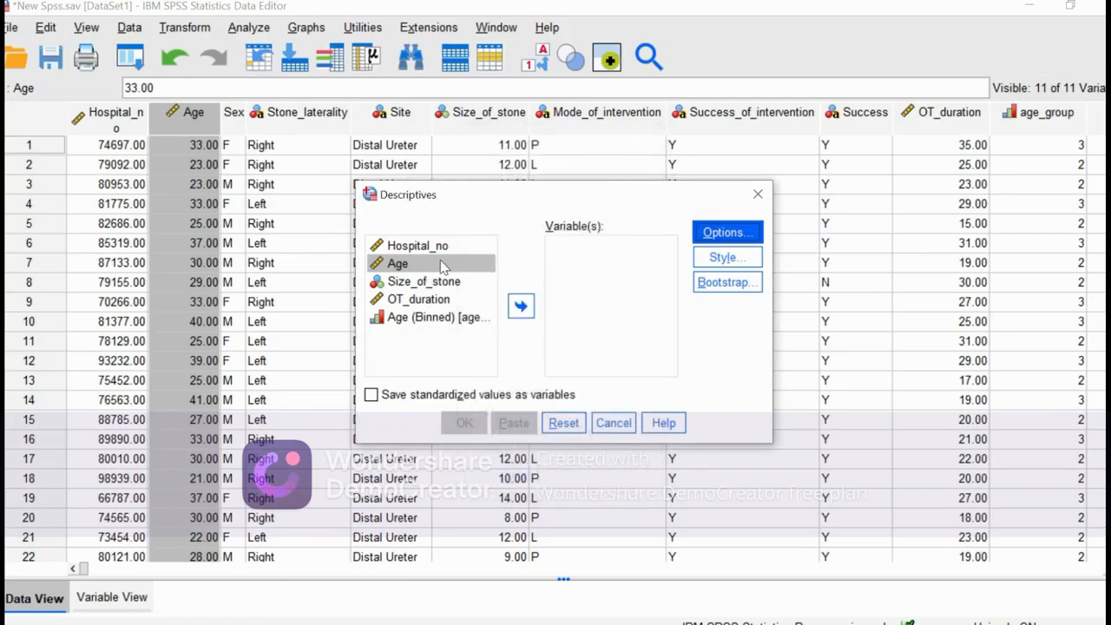
{"action": "left_click", "coordinate": [522, 306]}
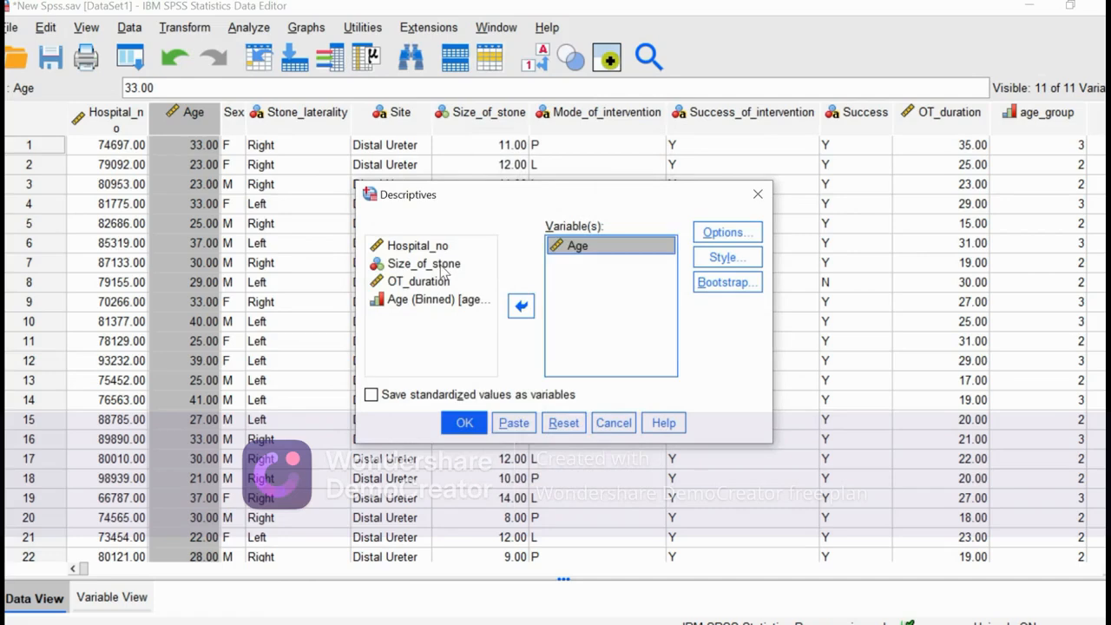
{"action": "left_click_drag", "start_coordinate": [443, 267], "coordinate": [418, 309]}
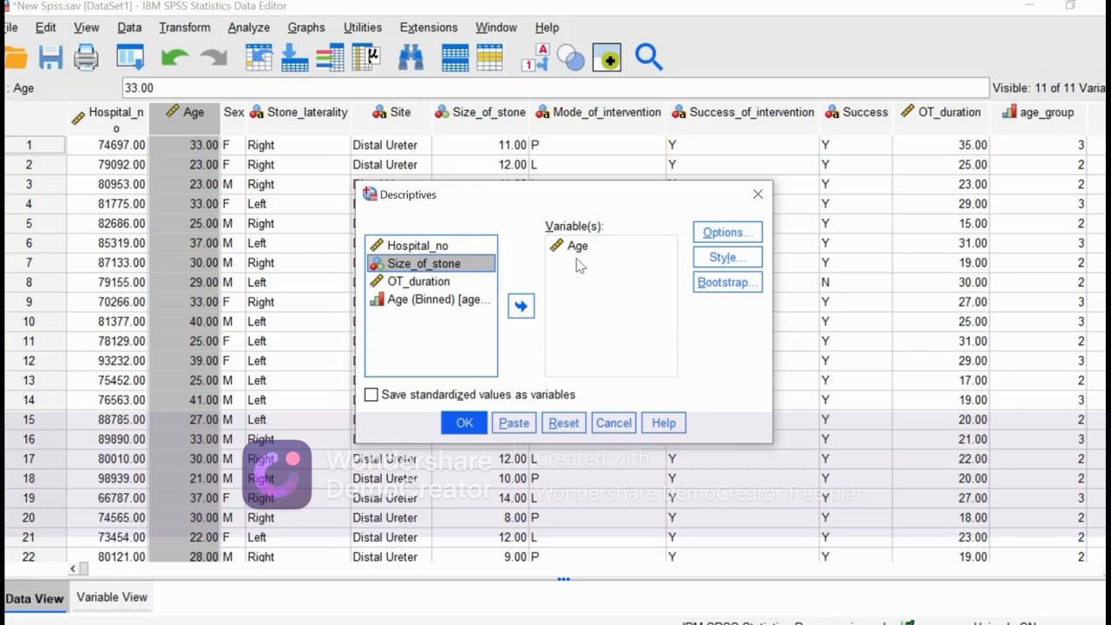
Request the mean, standard deviation, minimum and maximum, and run the descriptive statistics for Age.
{"action": "left_click", "coordinate": [719, 232]}
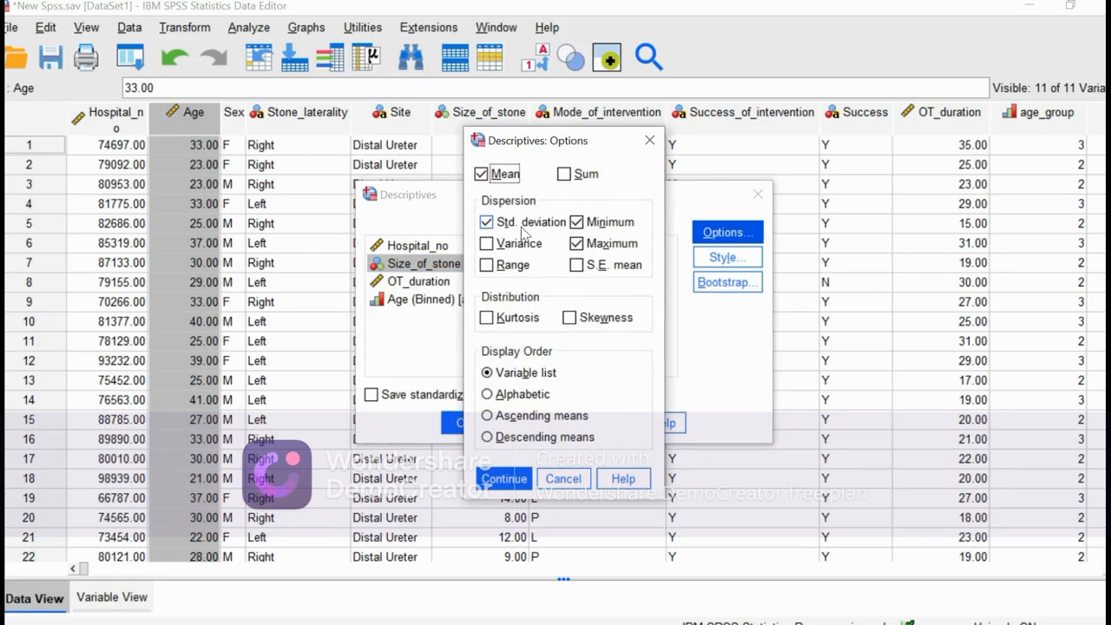
{"action": "left_click", "coordinate": [488, 241]}
{"action": "left_click", "coordinate": [511, 480]}
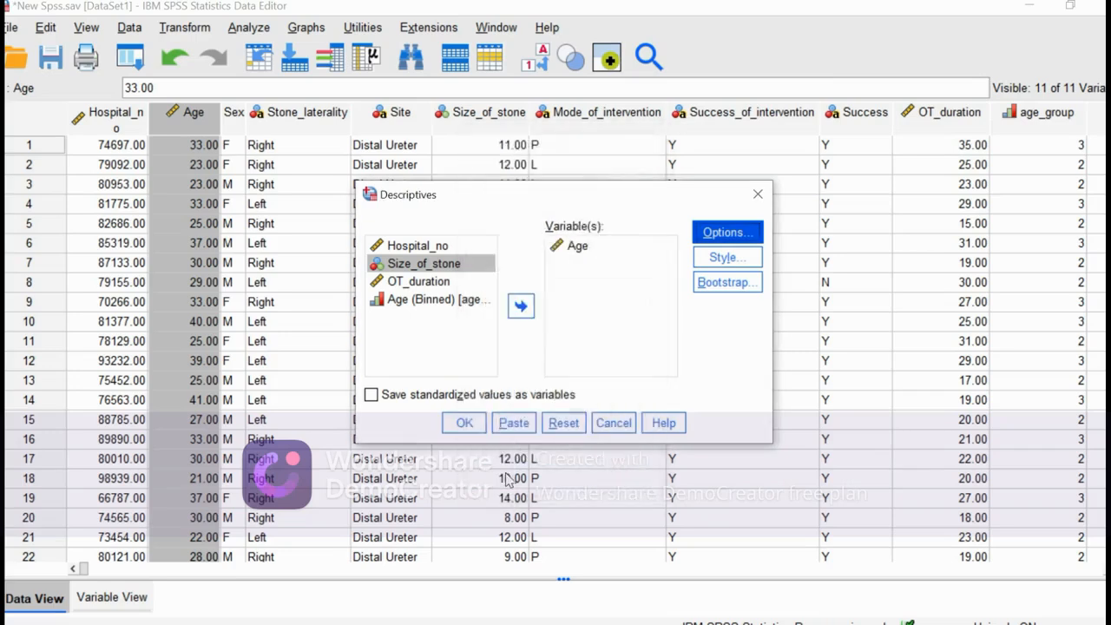
{"action": "left_click", "coordinate": [464, 423]}
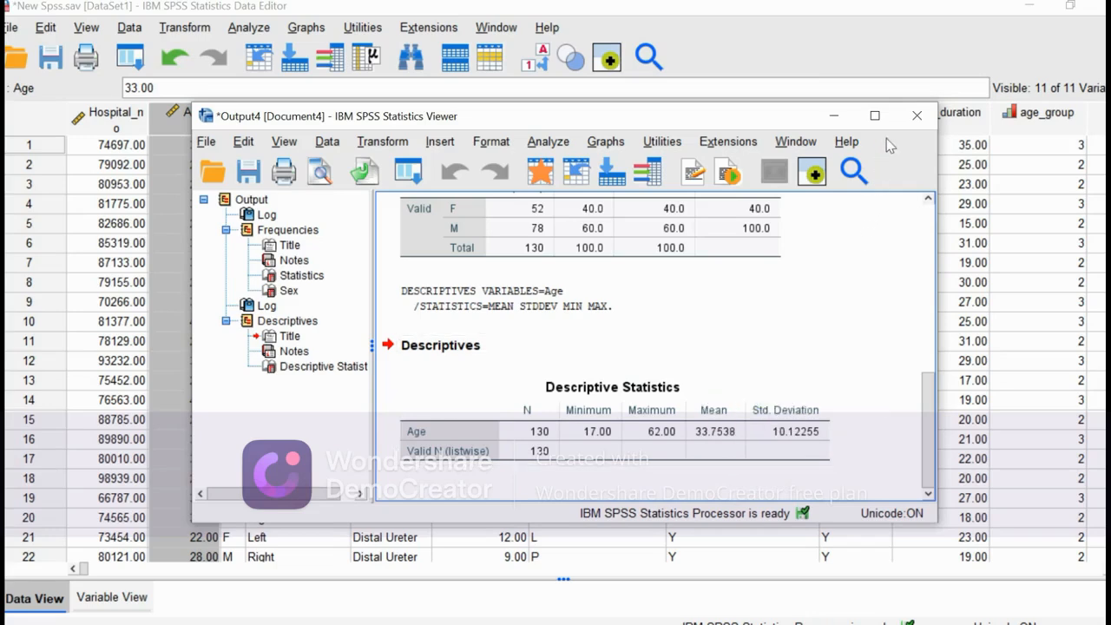
Set the output viewer aside and switch to the Google Docs task list to check the remaining analyses.
{"action": "left_click", "coordinate": [836, 116]}
{"action": "mouse_move", "coordinate": [634, 5]}
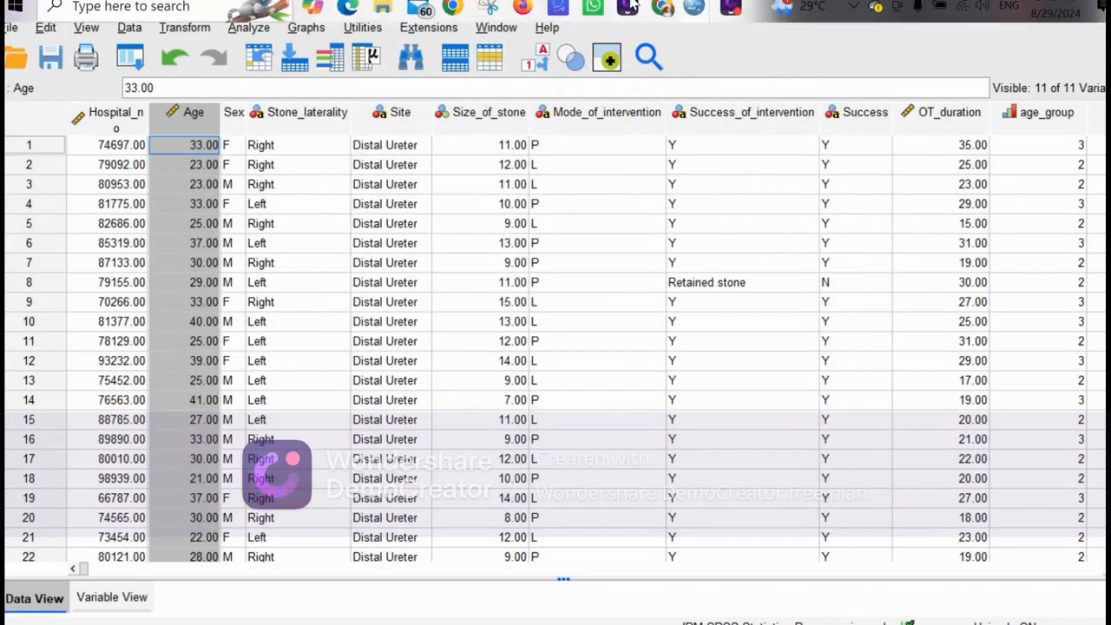
{"action": "left_click", "coordinate": [665, 14]}
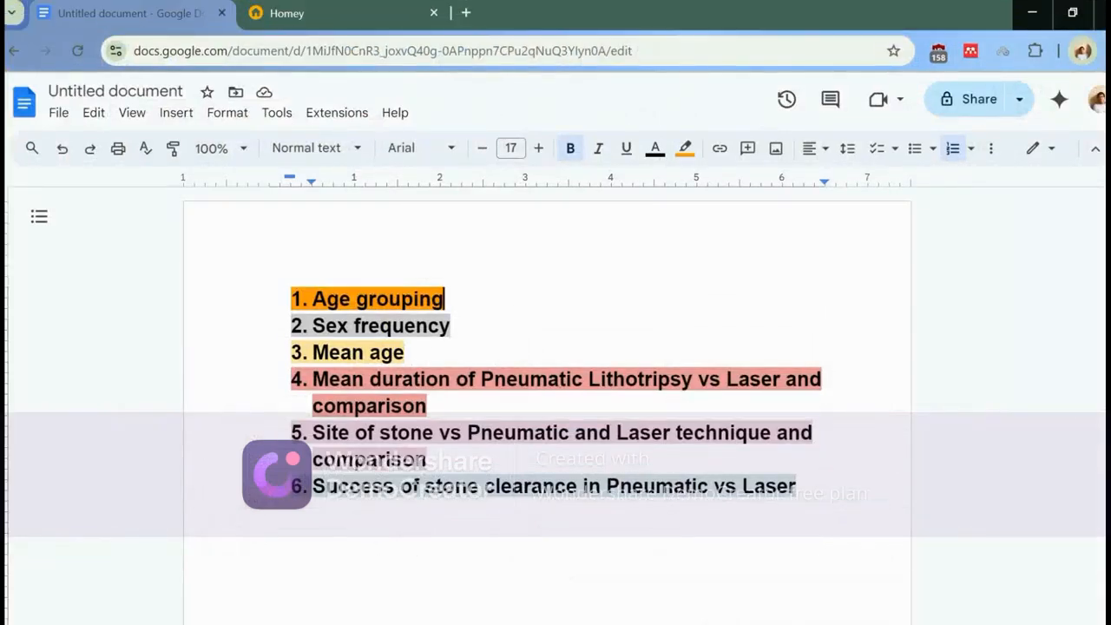
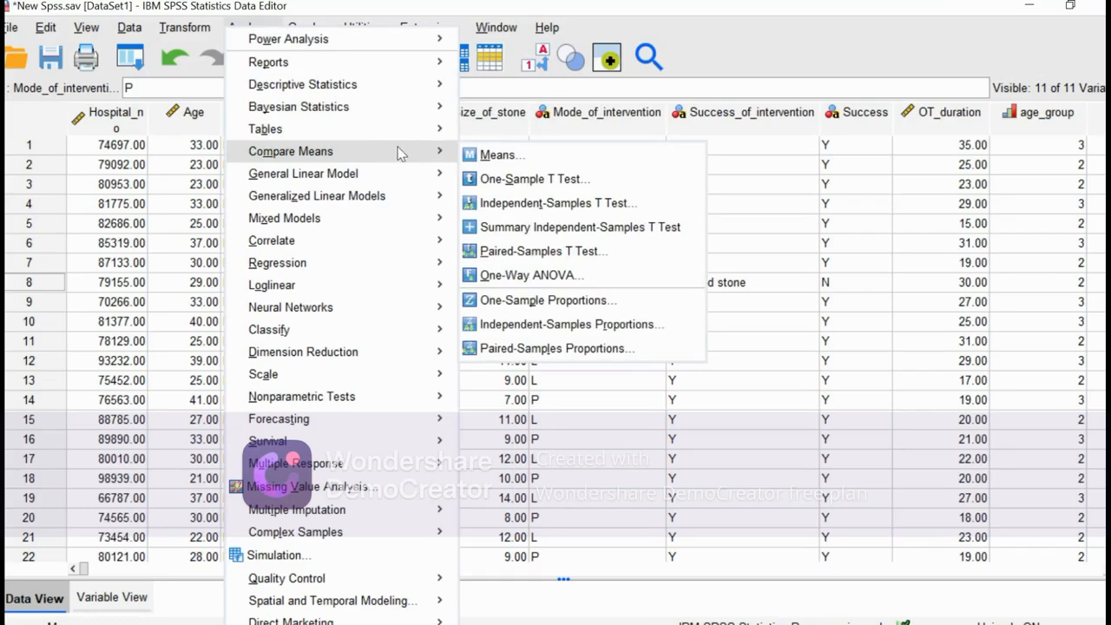
Set up an independent-samples t test grouped by Mode_of_intervention, defining group 1 as P and group 2 as L.
{"action": "left_click", "coordinate": [518, 203]}
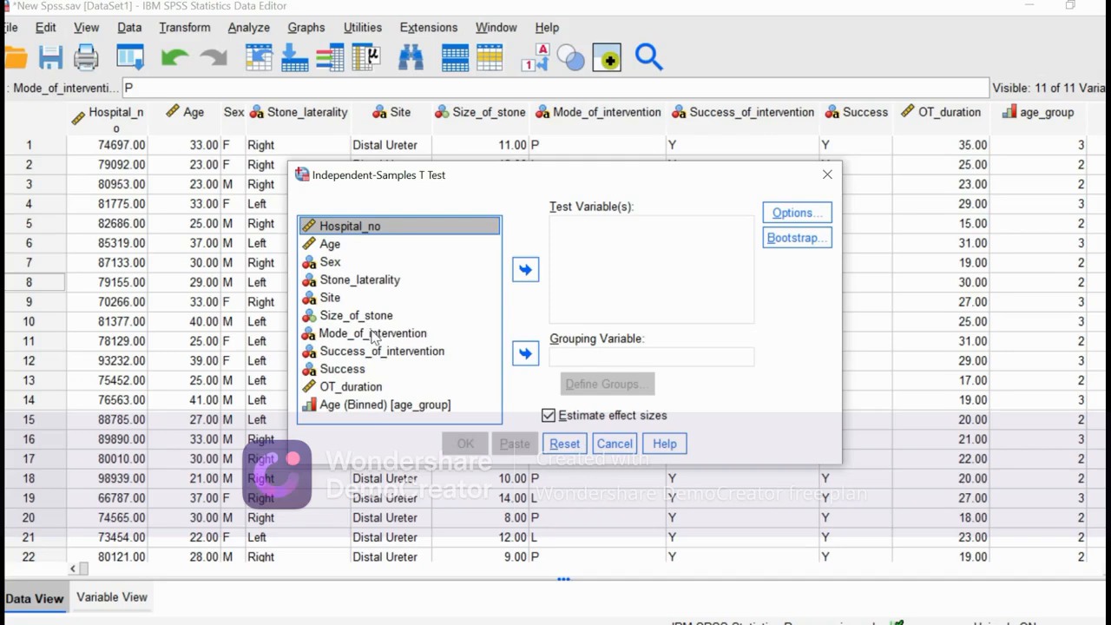
{"action": "left_click_drag", "start_coordinate": [374, 337], "coordinate": [583, 353]}
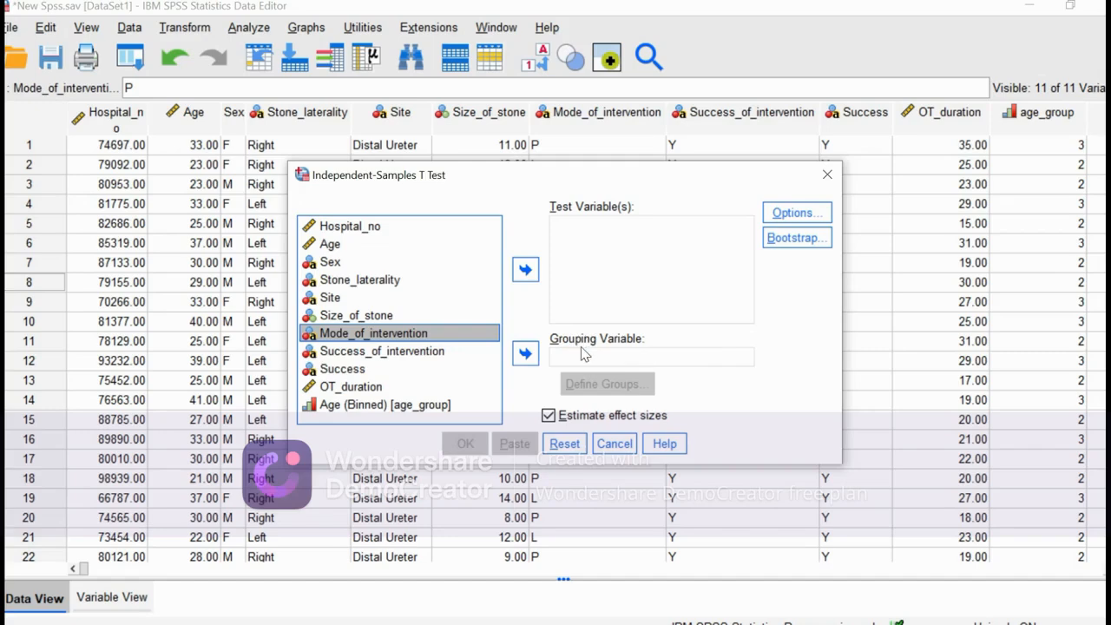
{"action": "left_click", "coordinate": [525, 353]}
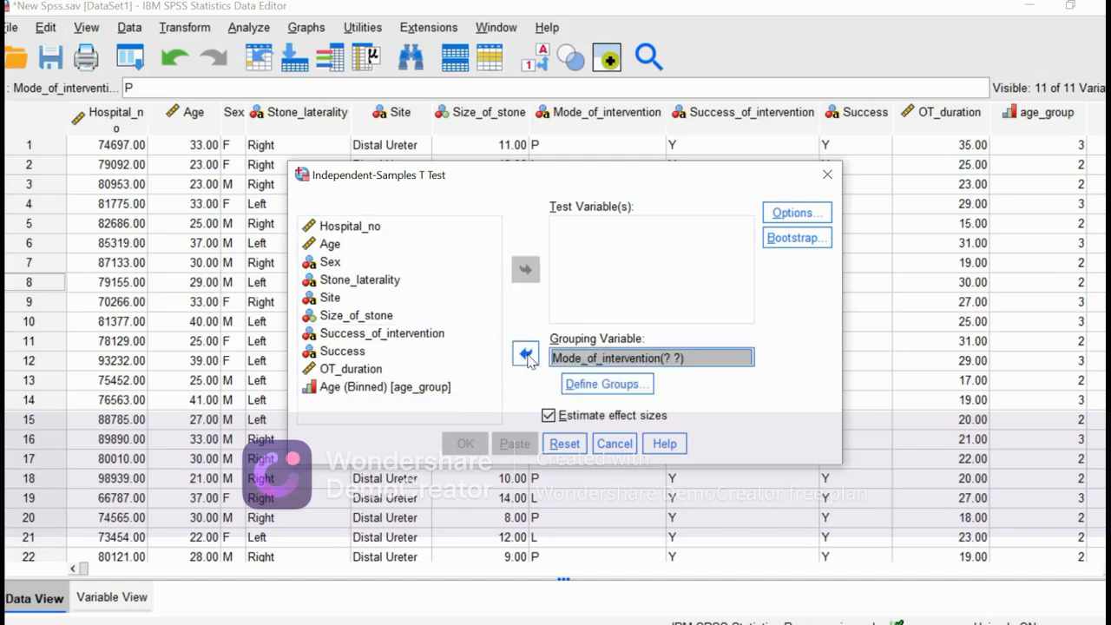
{"action": "left_click", "coordinate": [596, 385]}
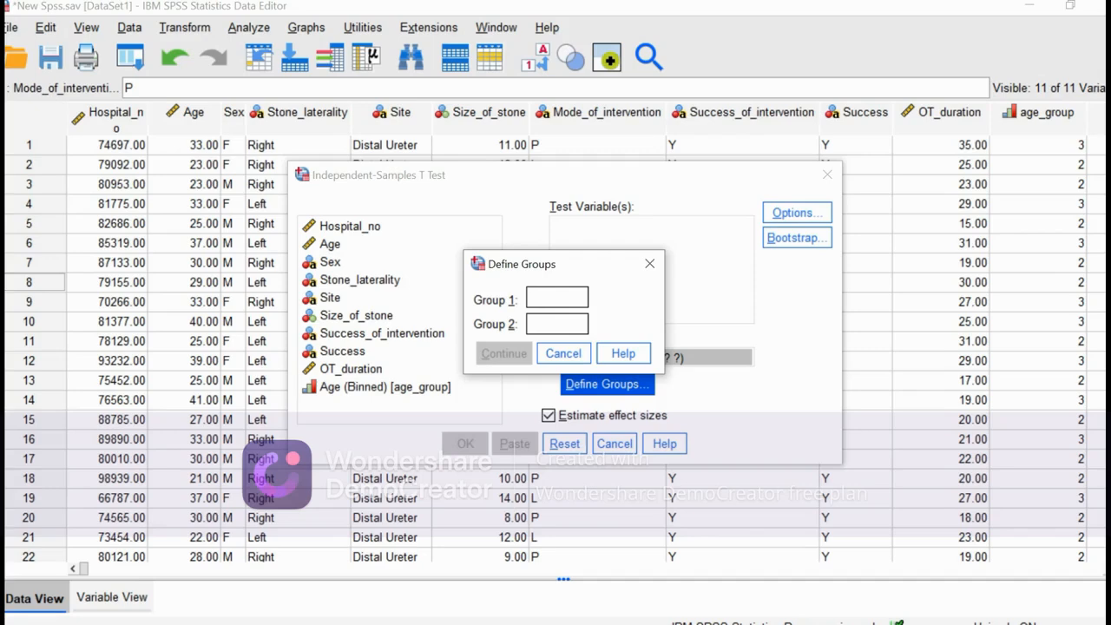
{"action": "type", "text": "P"}
{"action": "key", "text": "Tab"}
{"action": "type", "text": "l"}
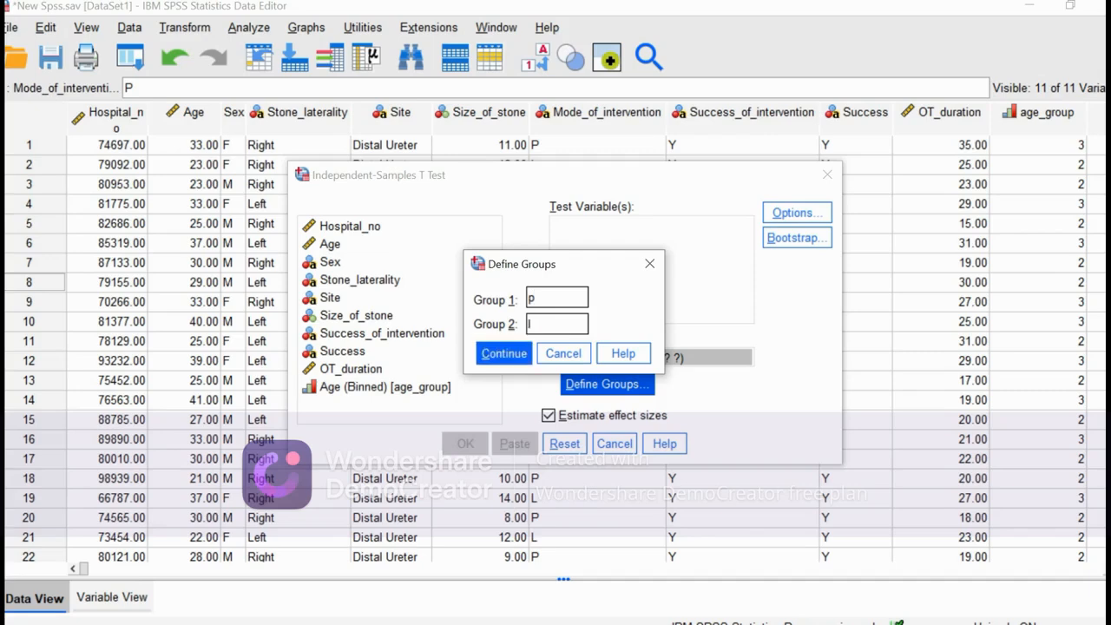
{"action": "type", "text": "L"}
{"action": "left_click", "coordinate": [487, 353]}
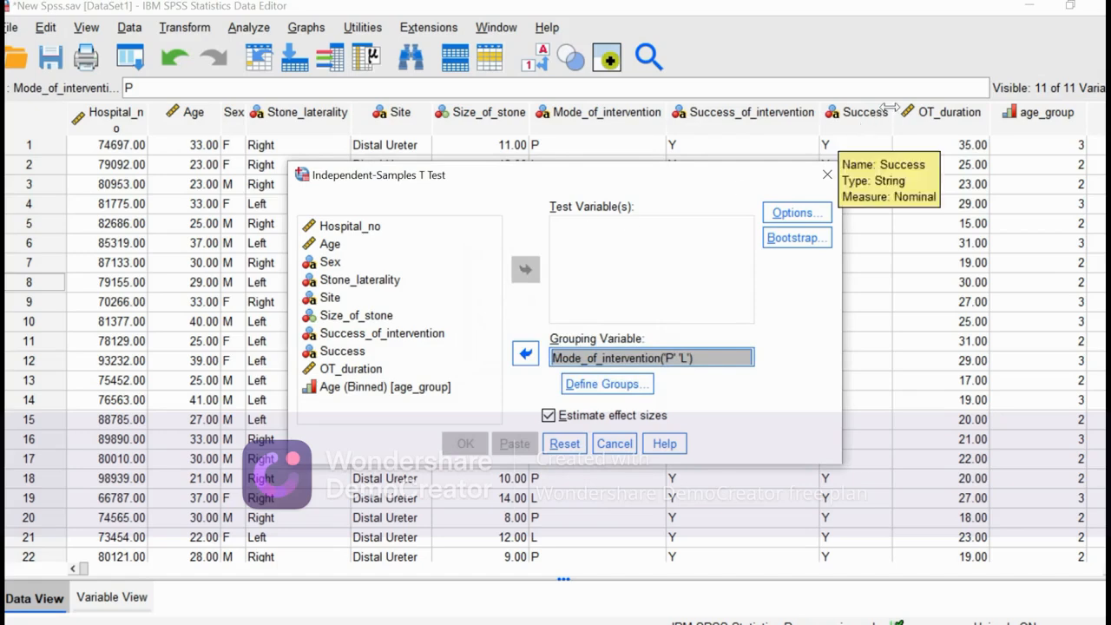
Add OT_duration as the test variable, keep the default confidence interval options, and run the t test.
{"action": "left_click_drag", "start_coordinate": [335, 371], "coordinate": [606, 257]}
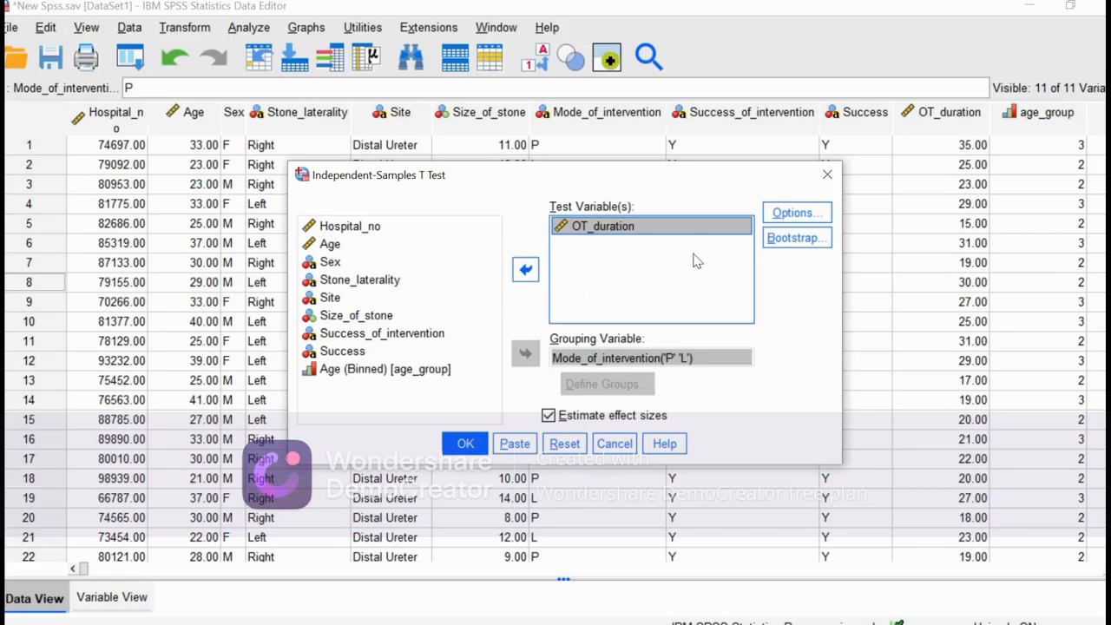
{"action": "left_click", "coordinate": [786, 217]}
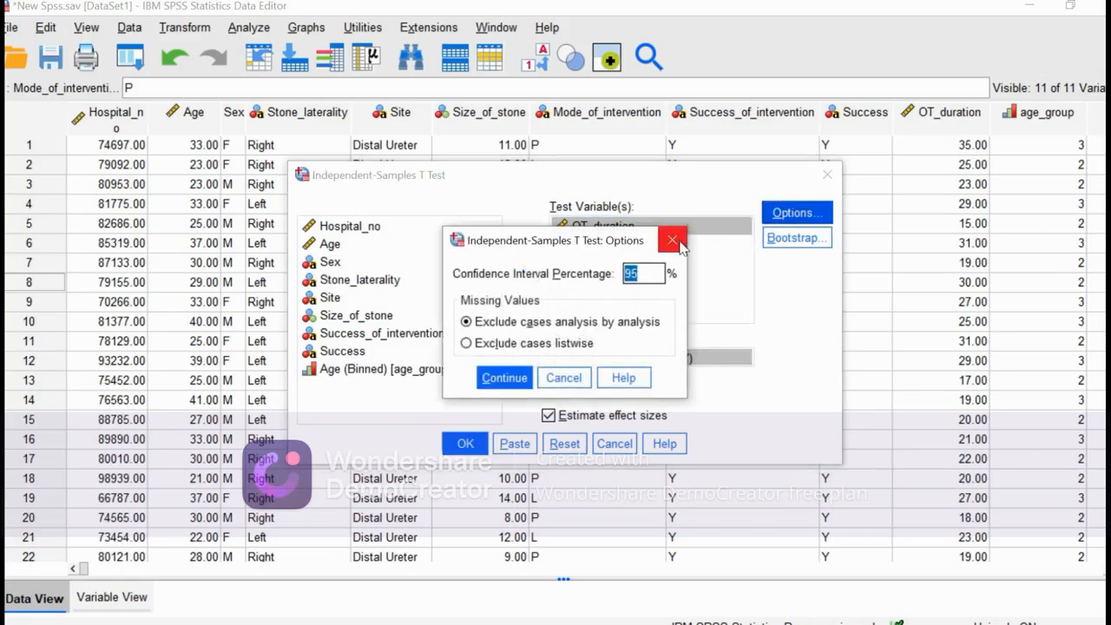
{"action": "left_click", "coordinate": [679, 246]}
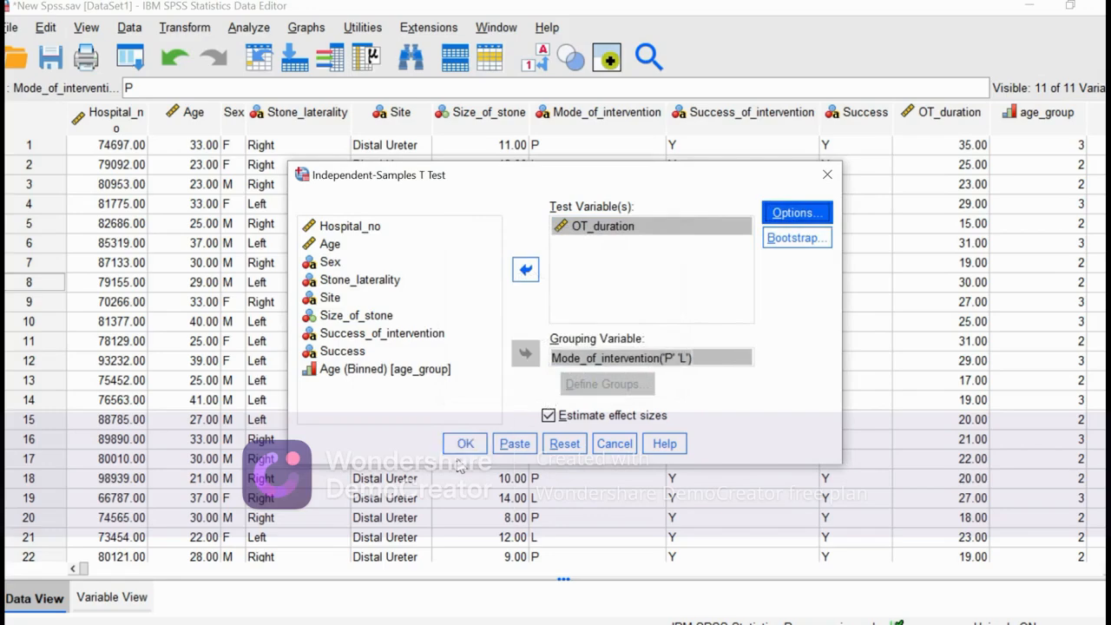
{"action": "left_click", "coordinate": [465, 444]}
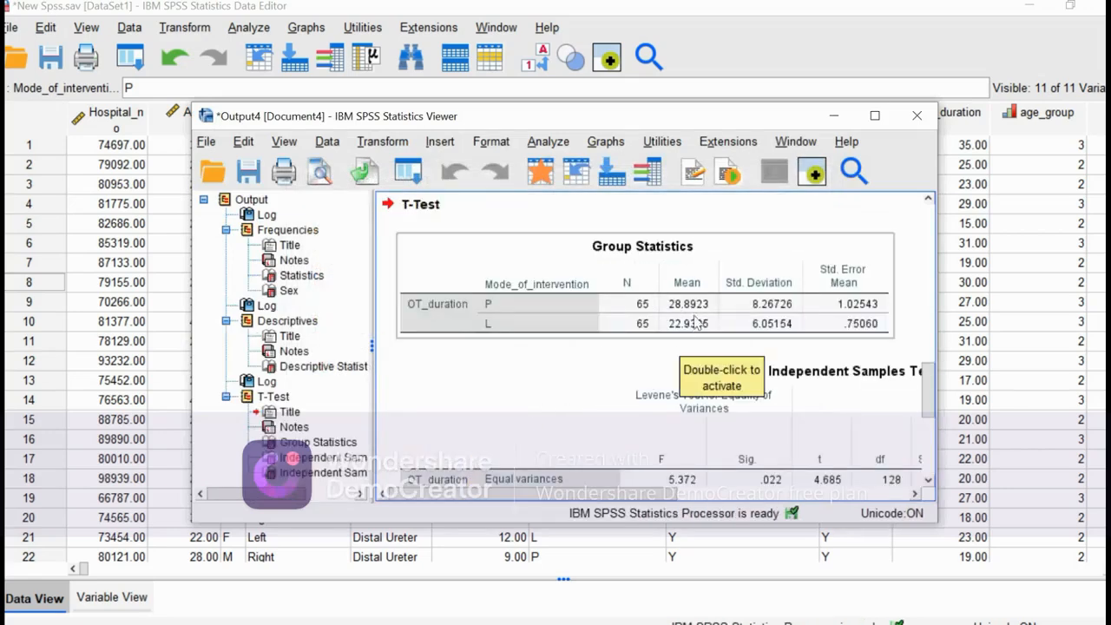
Examine the t-test output, comparing group means and standard deviations of OT_duration, Levene's test and the two-tailed significance.
{"action": "scroll", "coordinate": [608, 472], "scroll_direction": "down", "scroll_amount": 3}
{"action": "scroll", "coordinate": [607, 472], "scroll_direction": "up", "scroll_amount": 3}
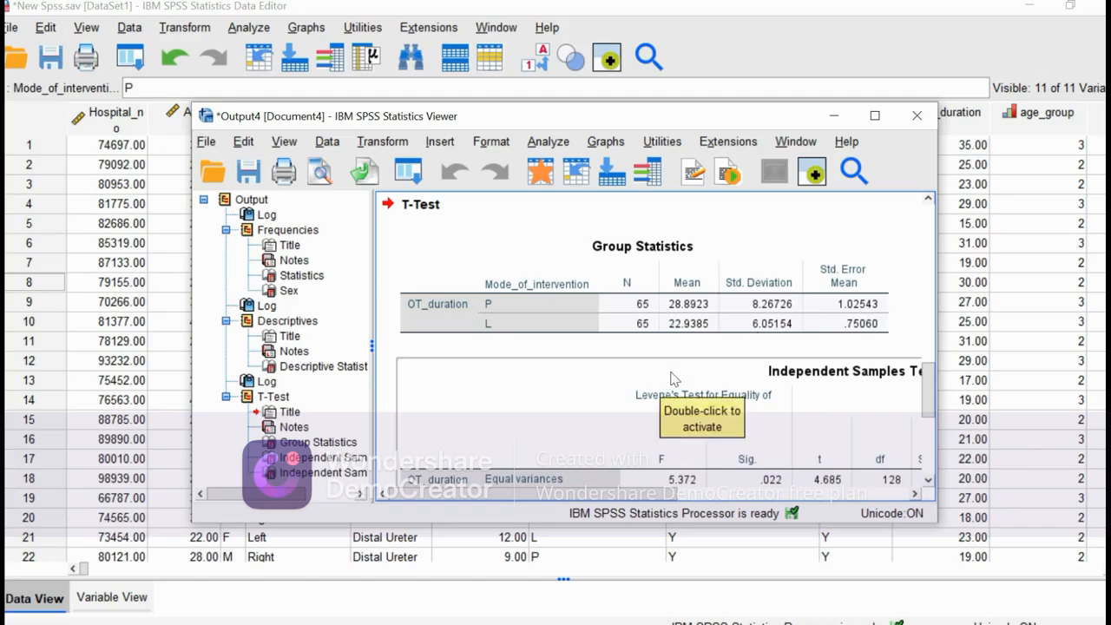
{"action": "scroll", "coordinate": [707, 350], "scroll_direction": "down", "scroll_amount": 3}
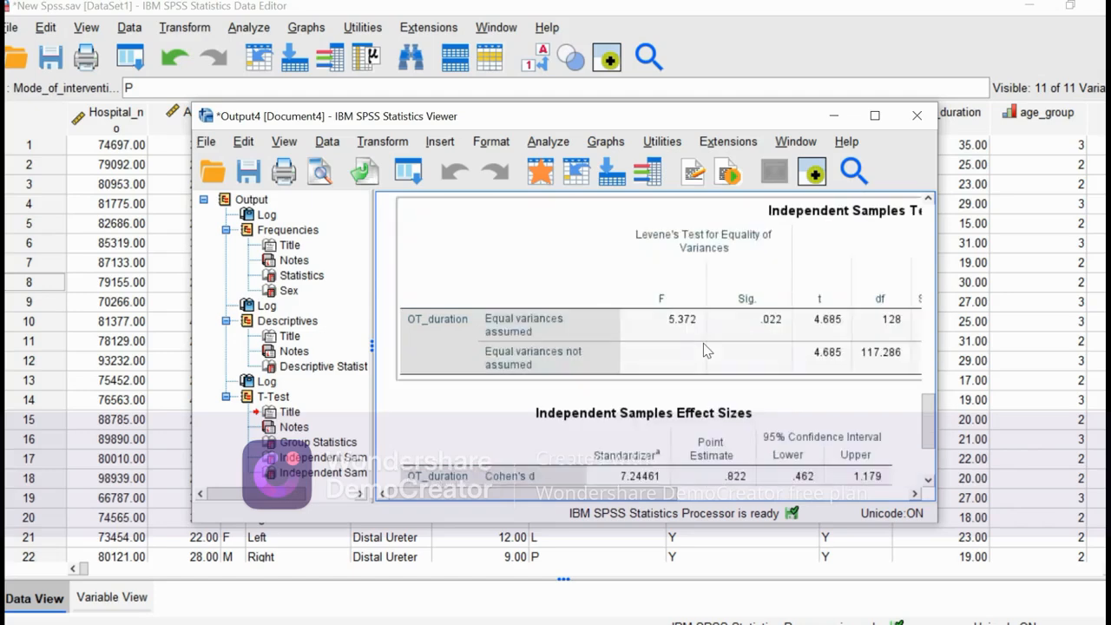
{"action": "left_click_drag", "start_coordinate": [663, 493], "coordinate": [767, 486]}
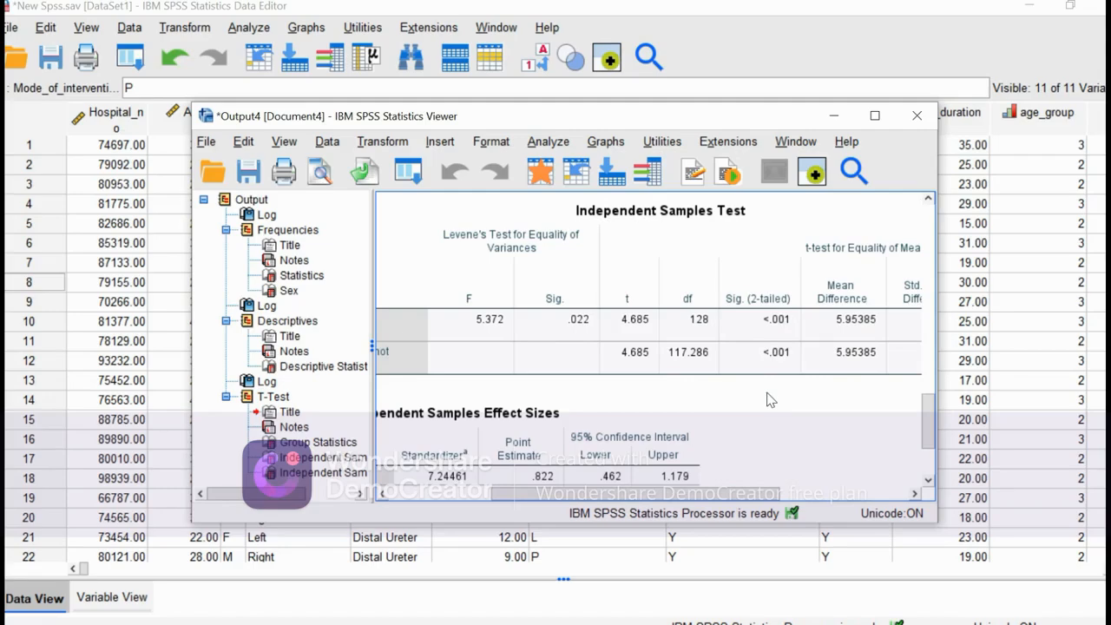
{"action": "scroll", "coordinate": [506, 257], "scroll_direction": "up", "scroll_amount": 3}
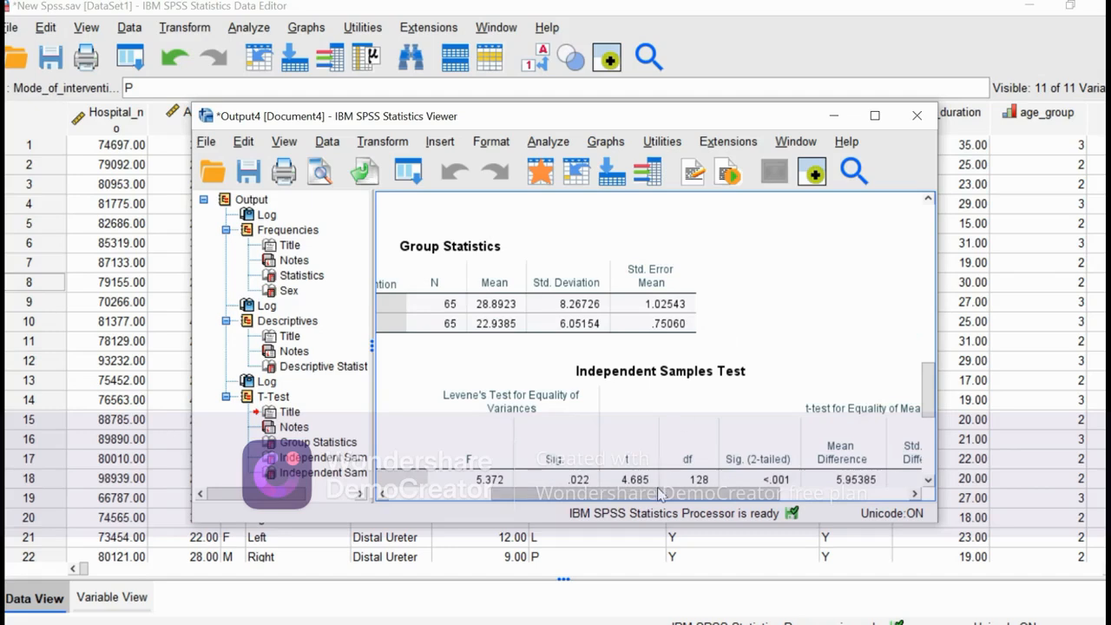
{"action": "left_click", "coordinate": [591, 311]}
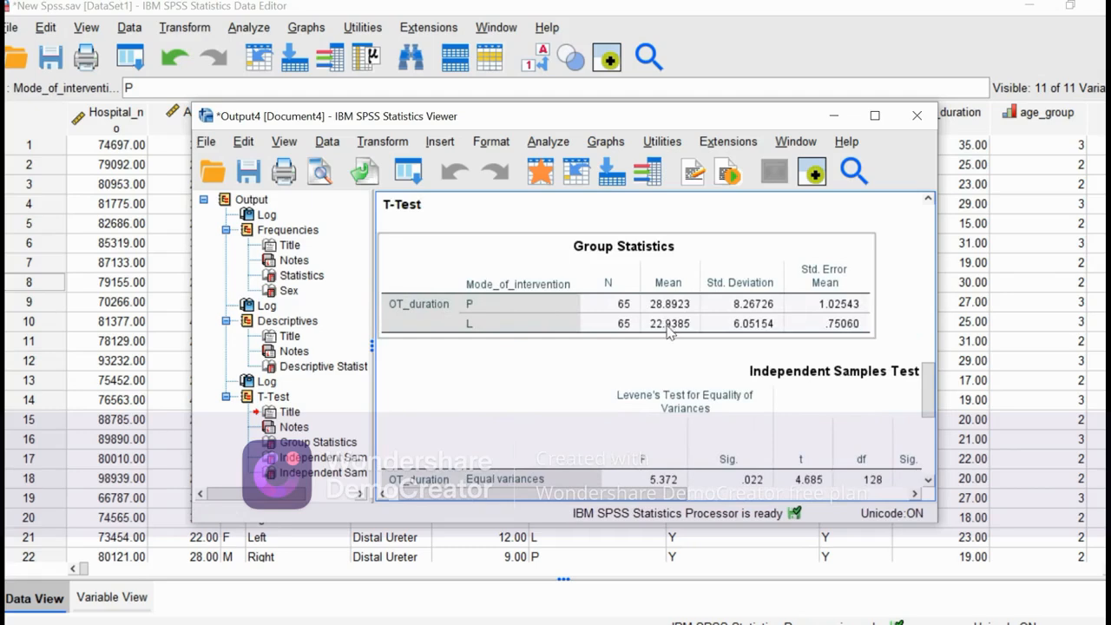
{"action": "left_click", "coordinate": [632, 371]}
{"action": "left_click", "coordinate": [660, 328]}
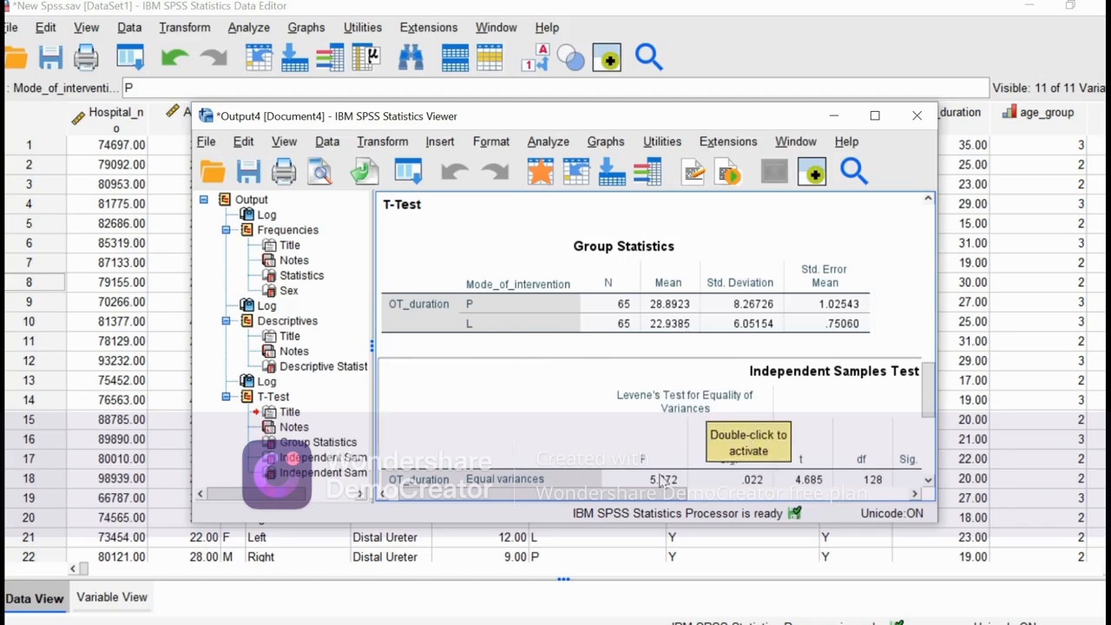
{"action": "scroll", "coordinate": [657, 495], "scroll_direction": "right", "scroll_amount": 5}
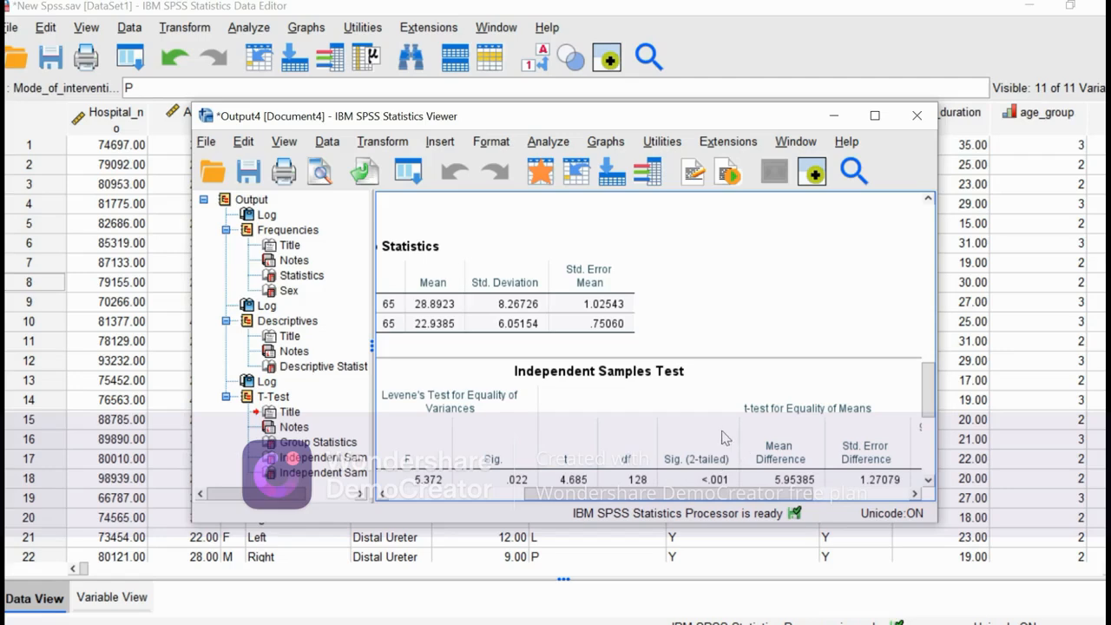
{"action": "scroll", "coordinate": [756, 408], "scroll_direction": "down", "scroll_amount": 3}
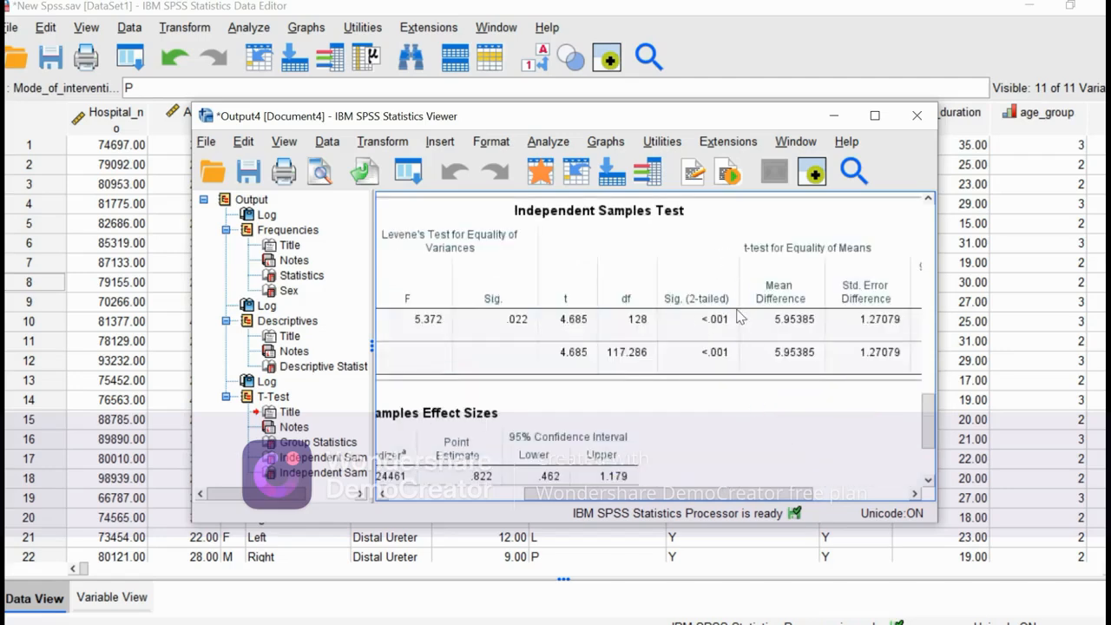
Set the output viewer aside, check the remaining analyses in the Google Docs task list, and return to the SPSS dataset.
{"action": "left_click", "coordinate": [833, 116]}
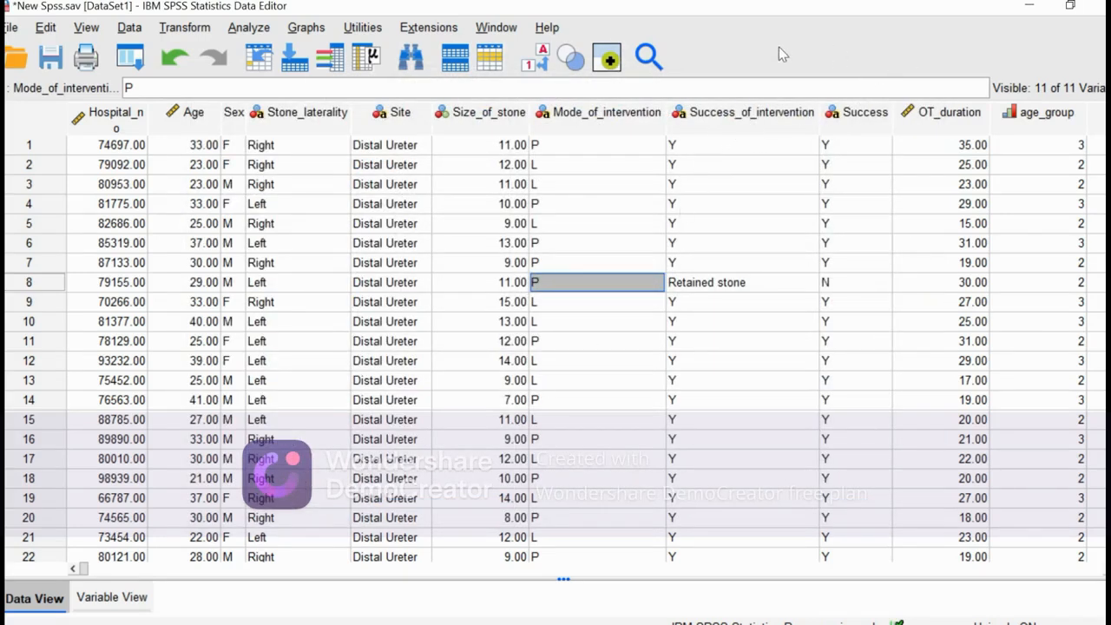
{"action": "mouse_move", "coordinate": [656, 12]}
{"action": "left_click", "coordinate": [693, 12]}
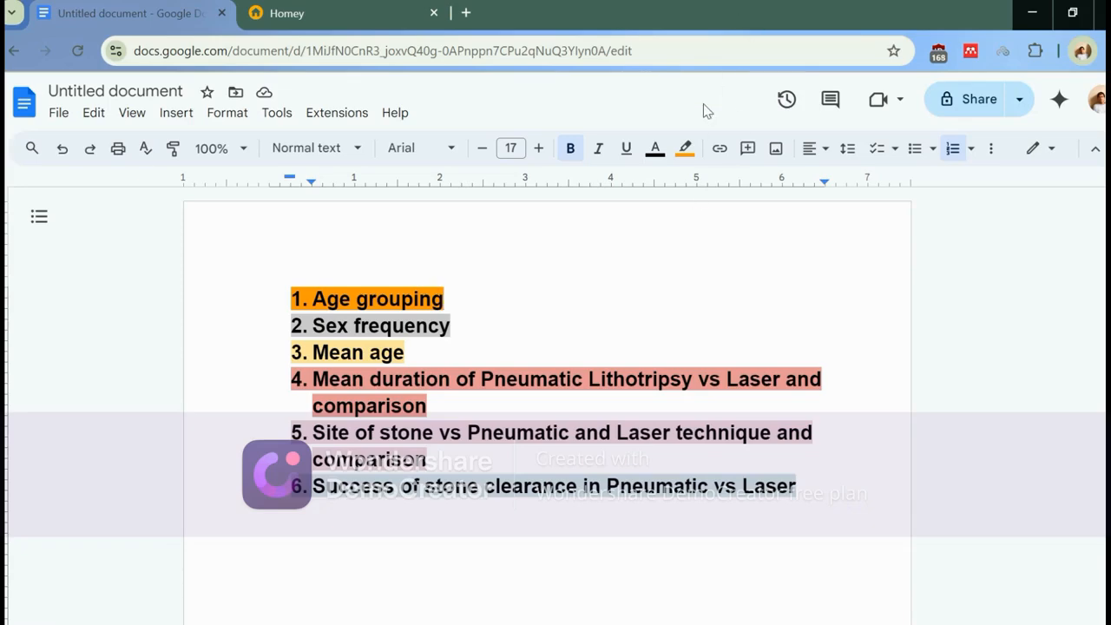
{"action": "mouse_move", "coordinate": [754, 5]}
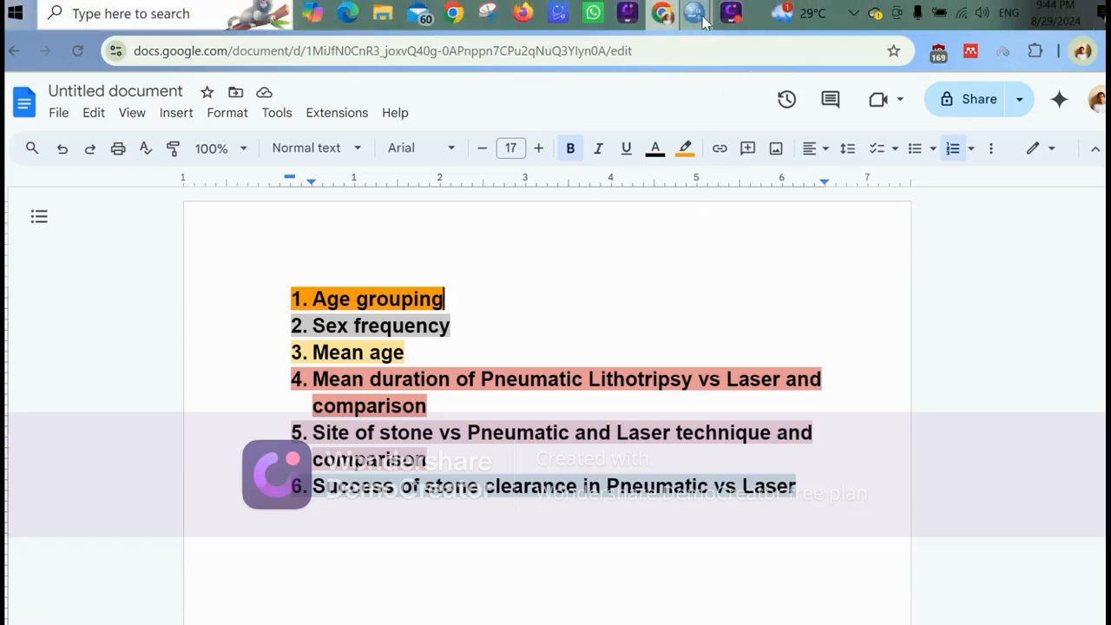
{"action": "mouse_move", "coordinate": [695, 12]}
{"action": "left_click", "coordinate": [629, 119]}
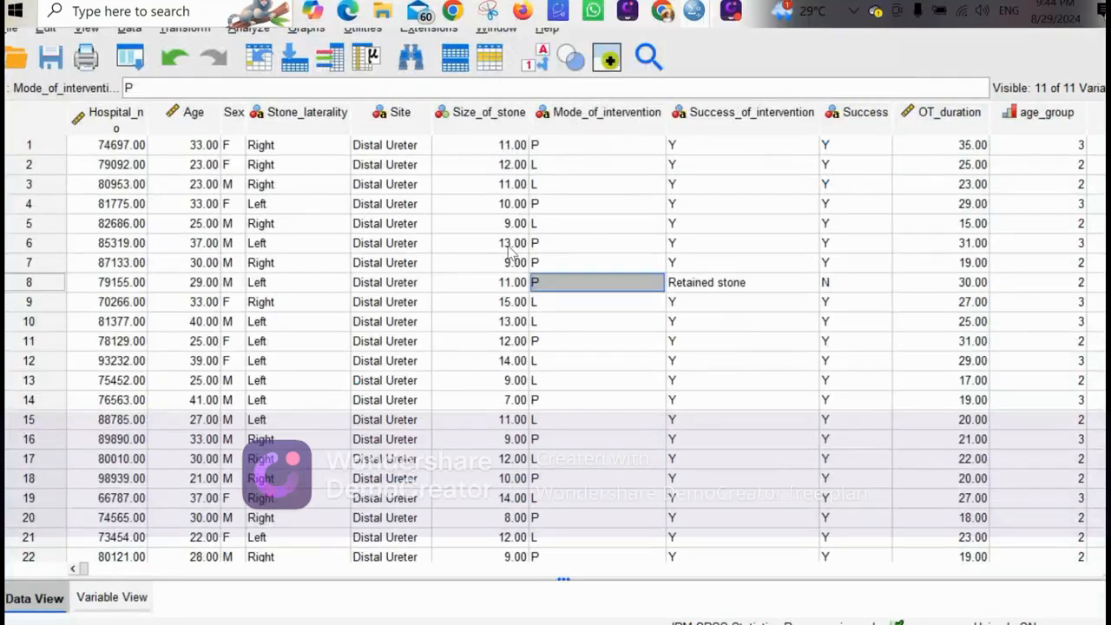
{"action": "left_click", "coordinate": [250, 29]}
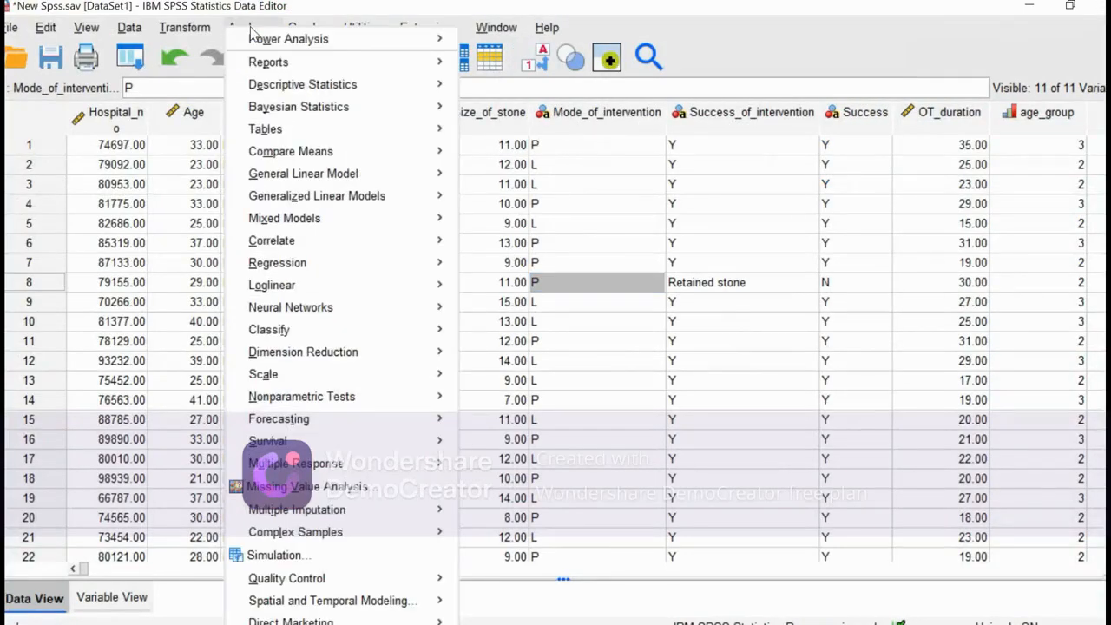
{"action": "mouse_move", "coordinate": [329, 104]}
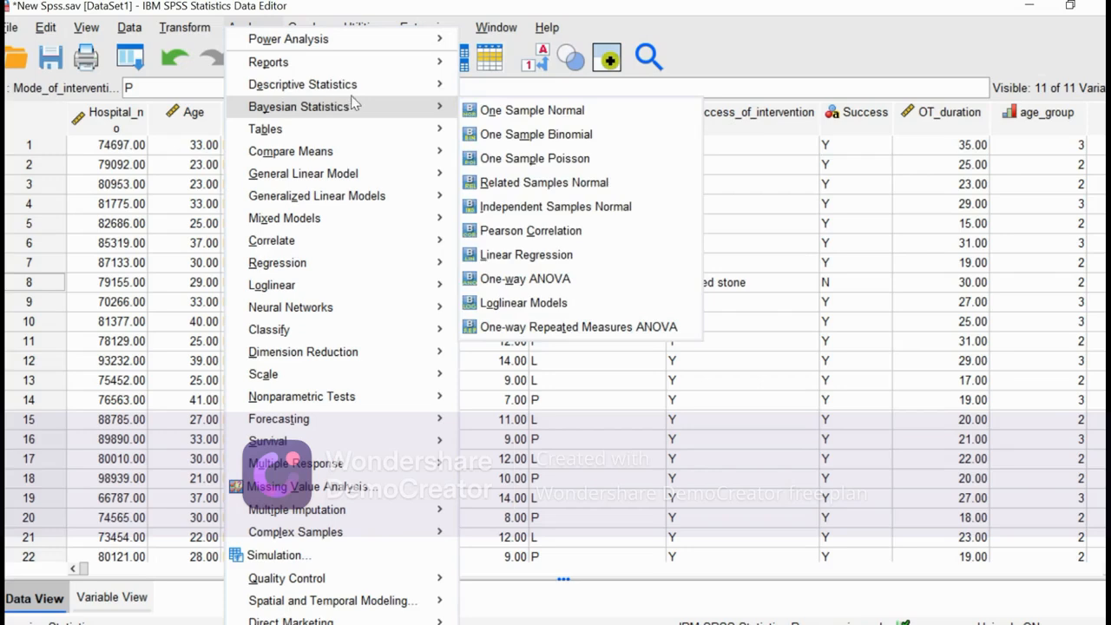
{"action": "mouse_move", "coordinate": [412, 95]}
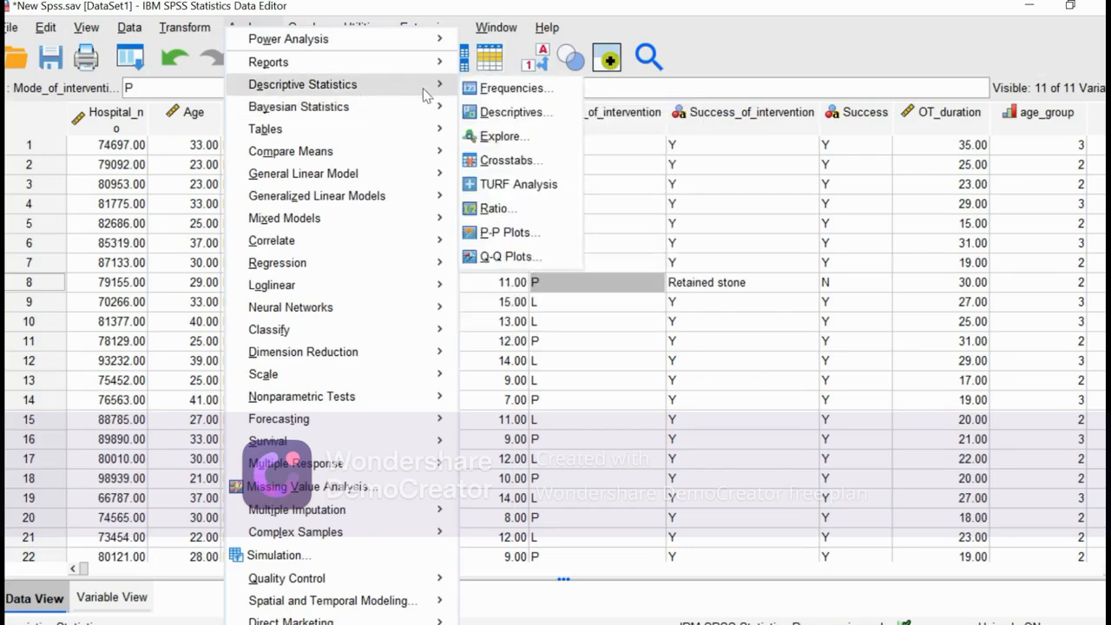
{"action": "left_click", "coordinate": [512, 161]}
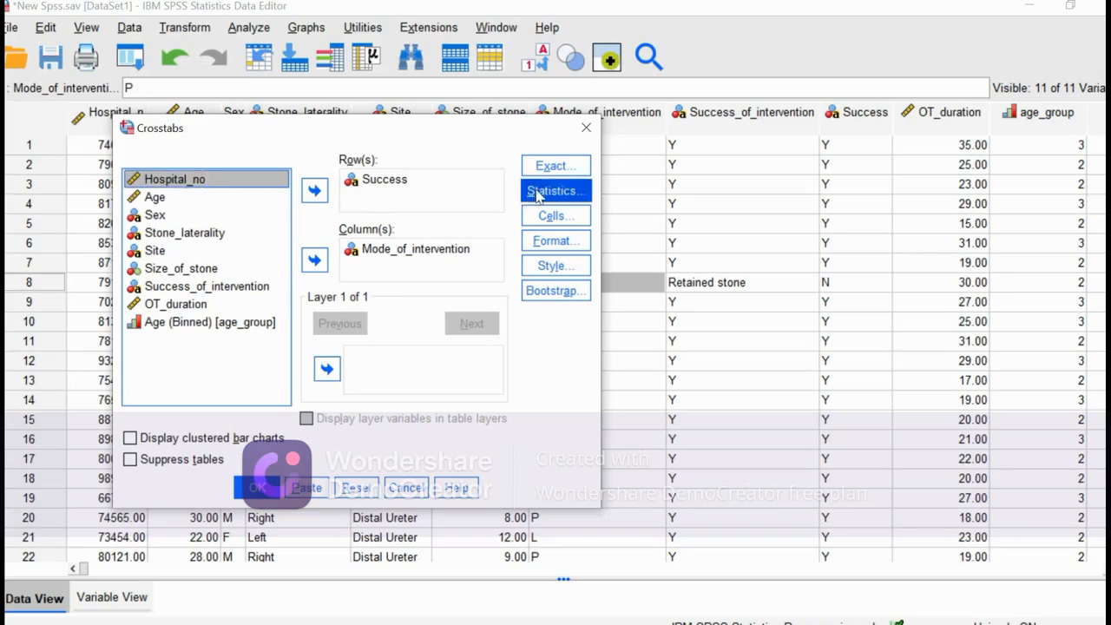
{"action": "left_click", "coordinate": [587, 127]}
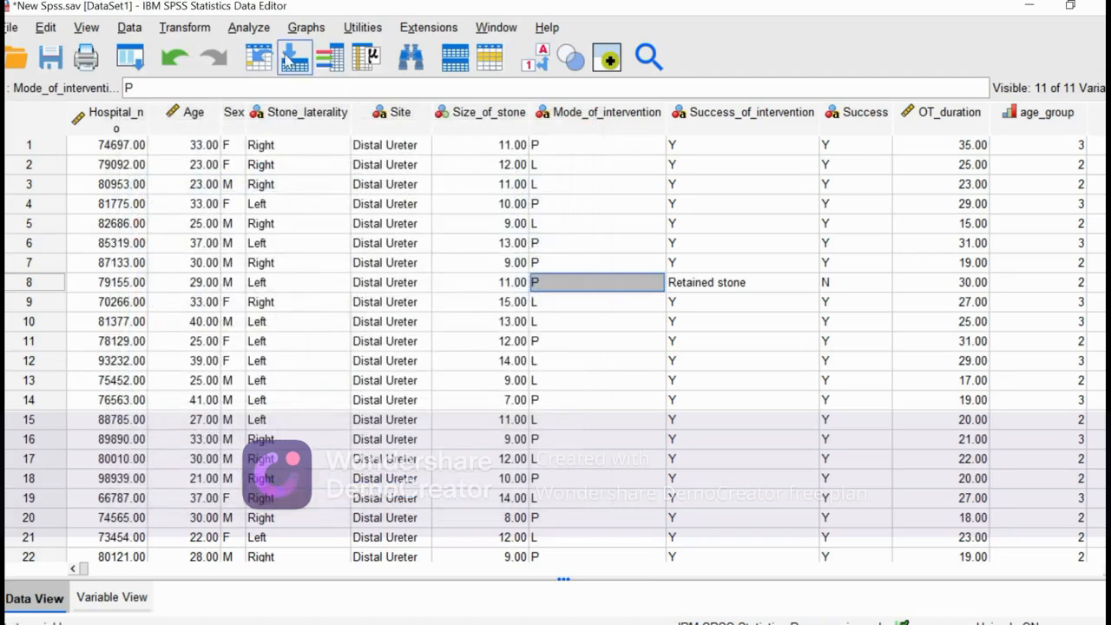
Start a Custom Tables analysis and reset all of its tabs to clear the previous table layout.
{"action": "left_click", "coordinate": [248, 27]}
{"action": "mouse_move", "coordinate": [330, 137]}
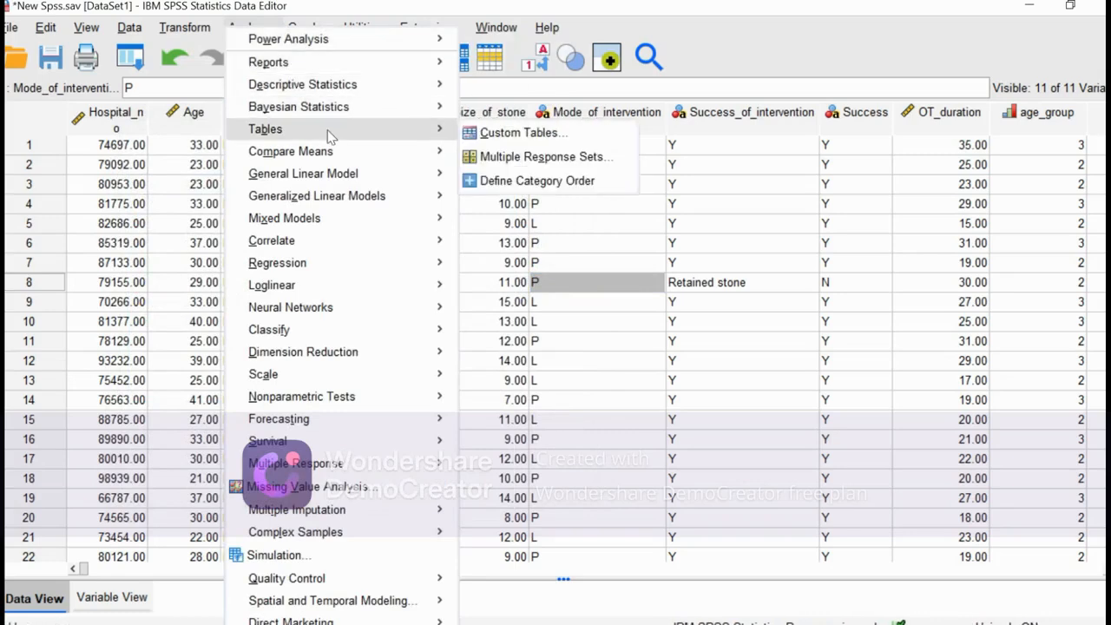
{"action": "left_click", "coordinate": [492, 134]}
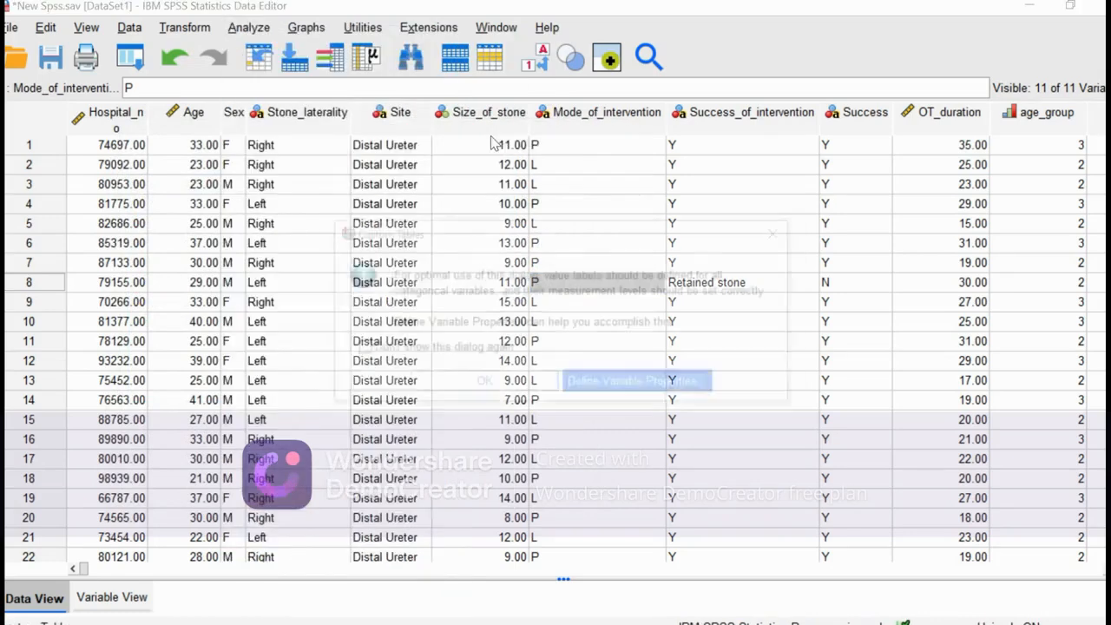
{"action": "left_click", "coordinate": [486, 383]}
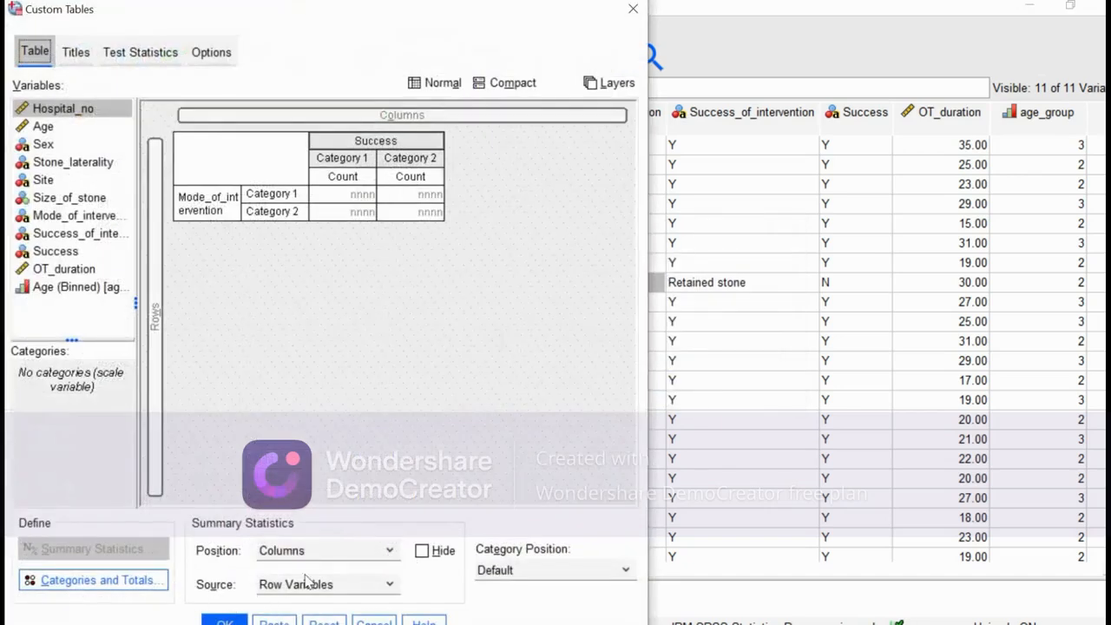
{"action": "left_click", "coordinate": [324, 622]}
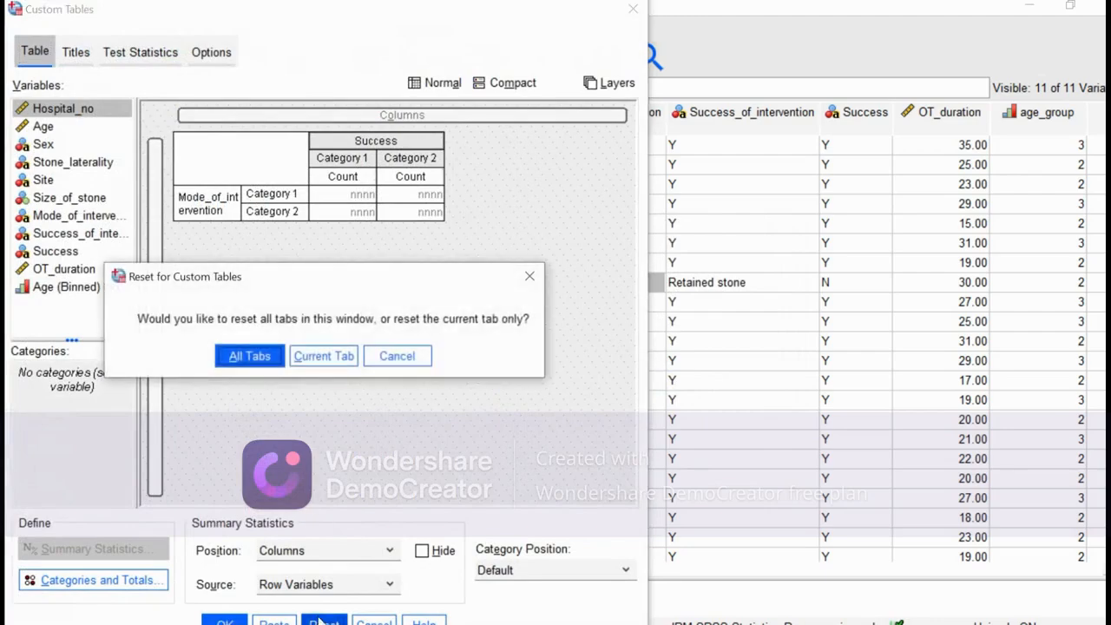
{"action": "left_click", "coordinate": [251, 358]}
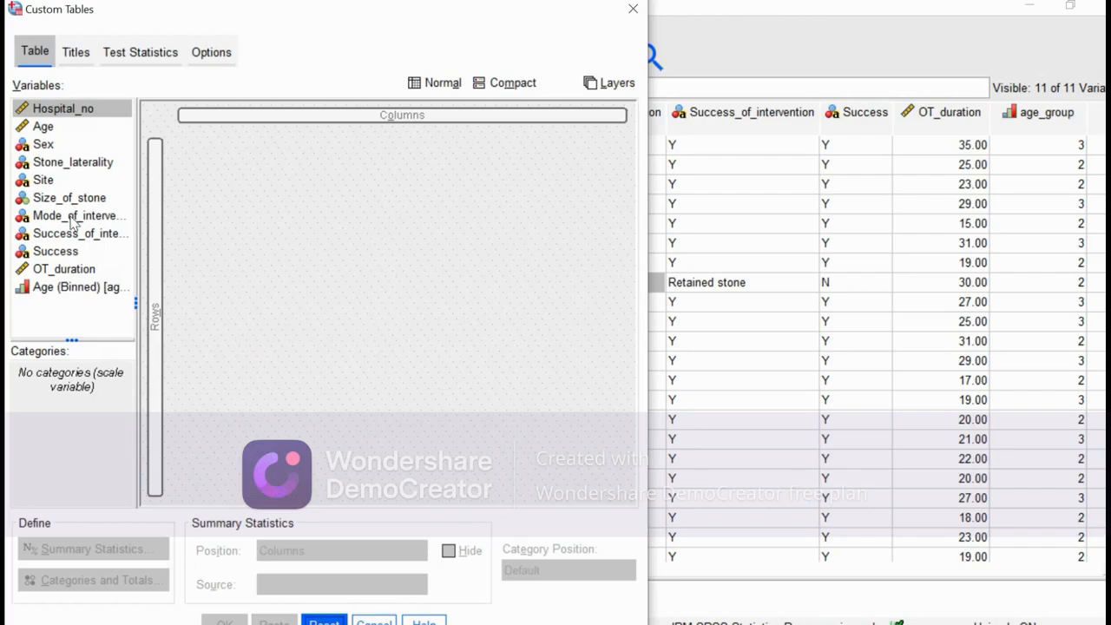
Build the custom table with Mode_of_intervention in the columns and Site in the rows.
{"action": "left_click_drag", "start_coordinate": [74, 224], "coordinate": [365, 117]}
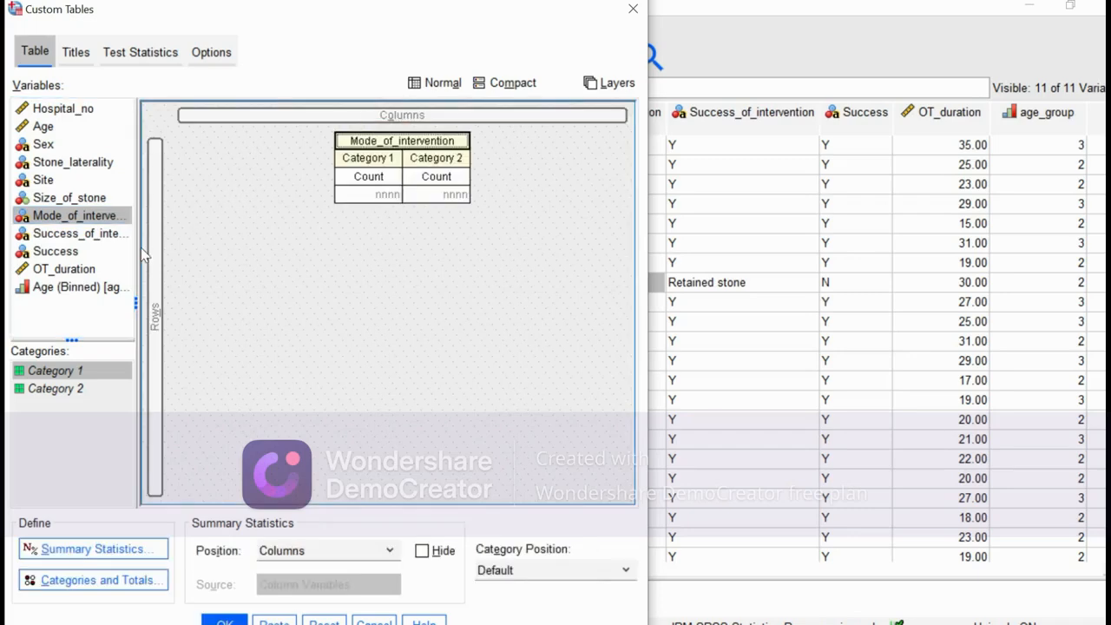
{"action": "left_click", "coordinate": [48, 179]}
{"action": "left_click_drag", "start_coordinate": [48, 180], "coordinate": [154, 227]}
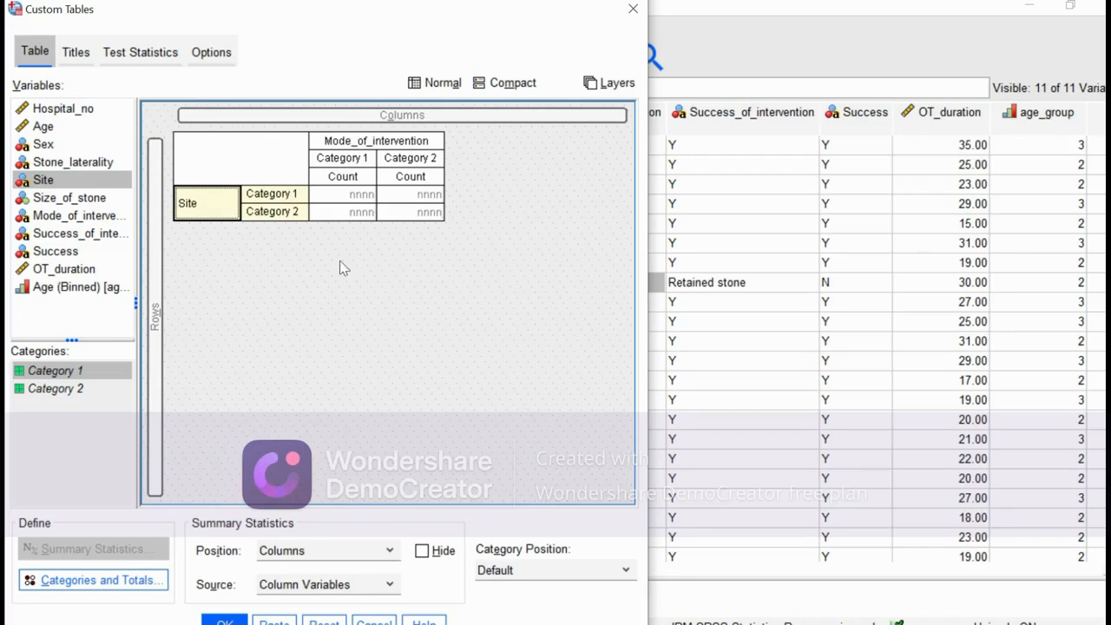
Add the chi-square test of independence to the Site by Mode_of_intervention table and run the analysis.
{"action": "left_click", "coordinate": [153, 53]}
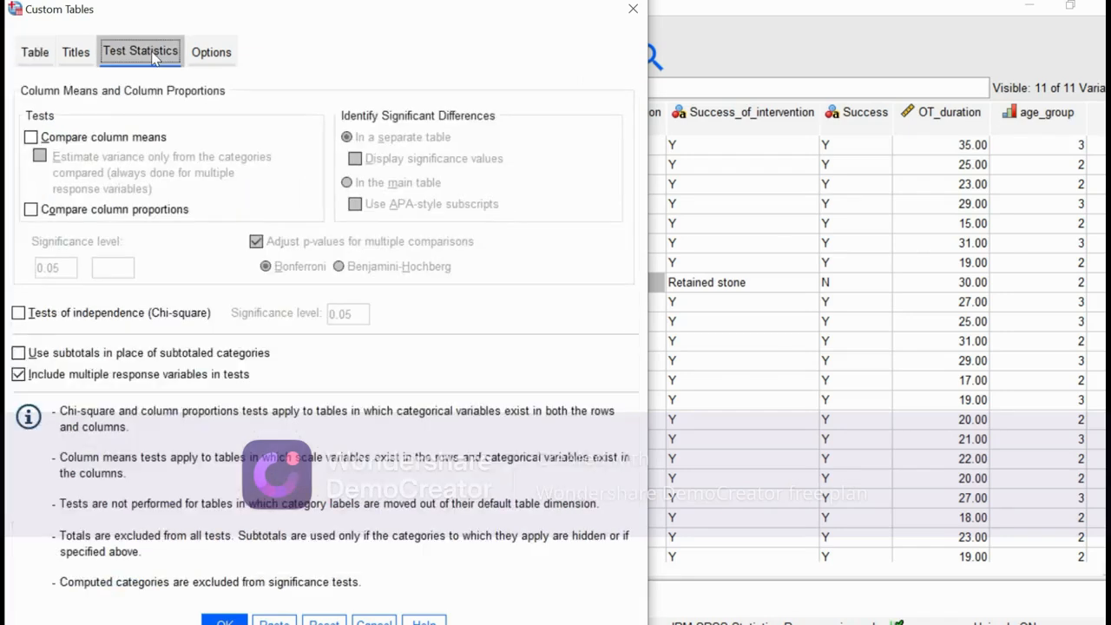
{"action": "left_click", "coordinate": [19, 315]}
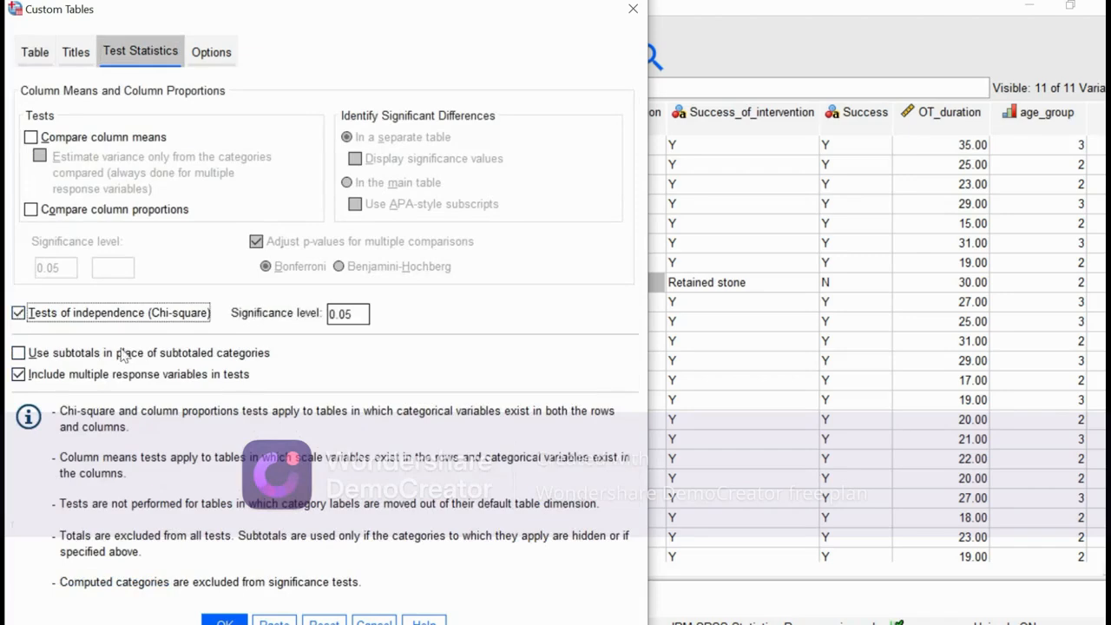
{"action": "left_click", "coordinate": [225, 622]}
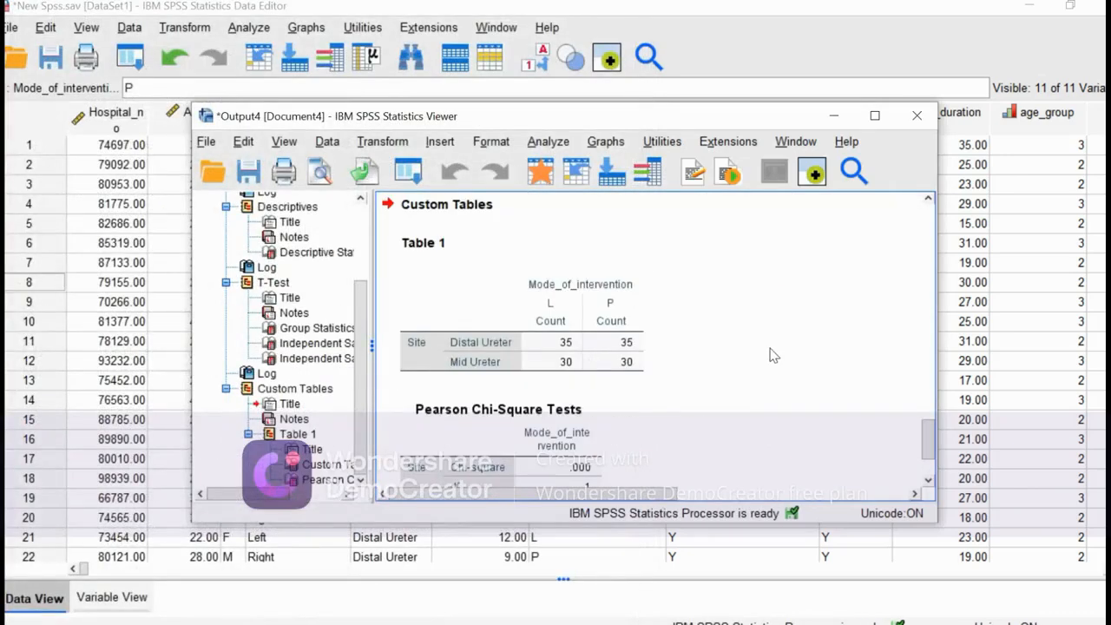
Examine the Site counts for each mode of intervention and the significance in the Pearson chi-square table.
{"action": "scroll", "coordinate": [772, 355], "scroll_direction": "down", "scroll_amount": 2}
{"action": "left_click", "coordinate": [664, 282]}
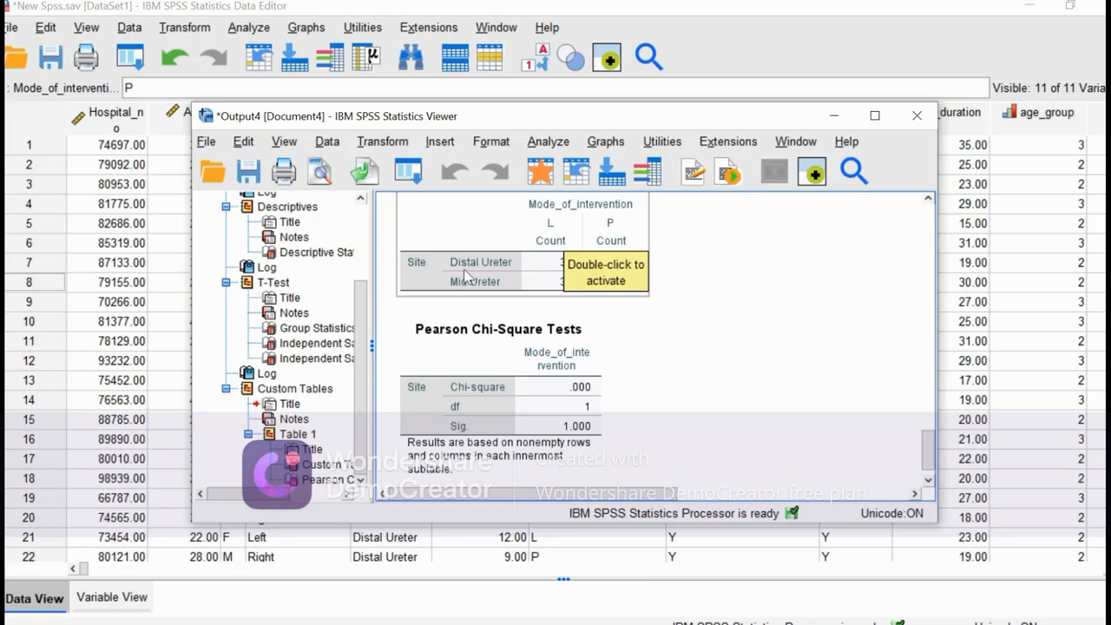
{"action": "left_click", "coordinate": [708, 324]}
{"action": "left_click_drag", "start_coordinate": [595, 286], "coordinate": [577, 264]}
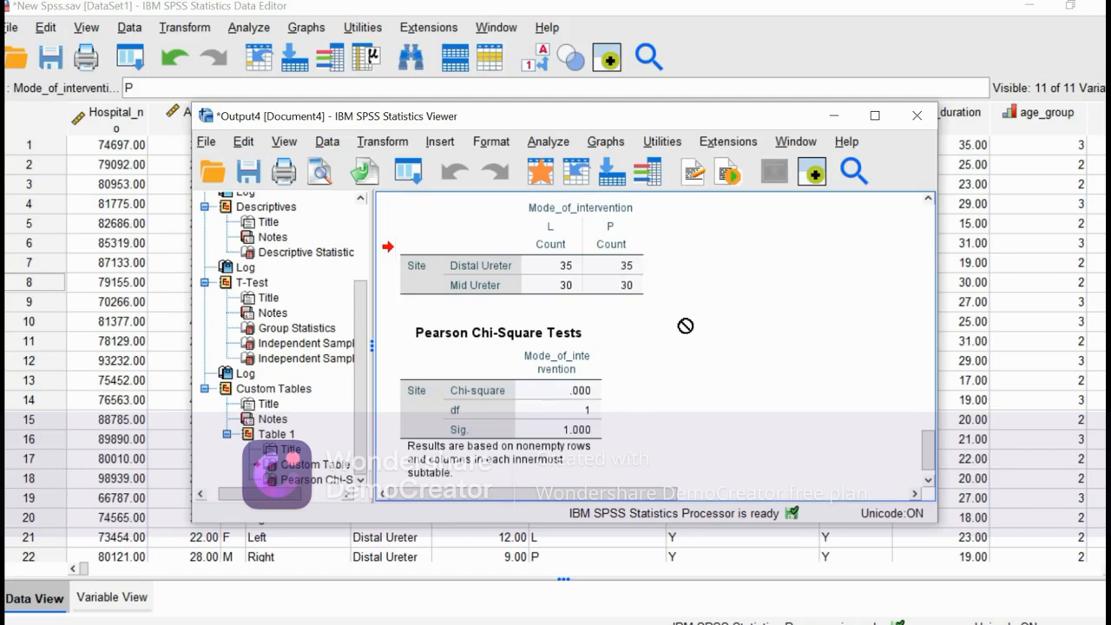
{"action": "scroll", "coordinate": [686, 326], "scroll_direction": "down", "scroll_amount": 1}
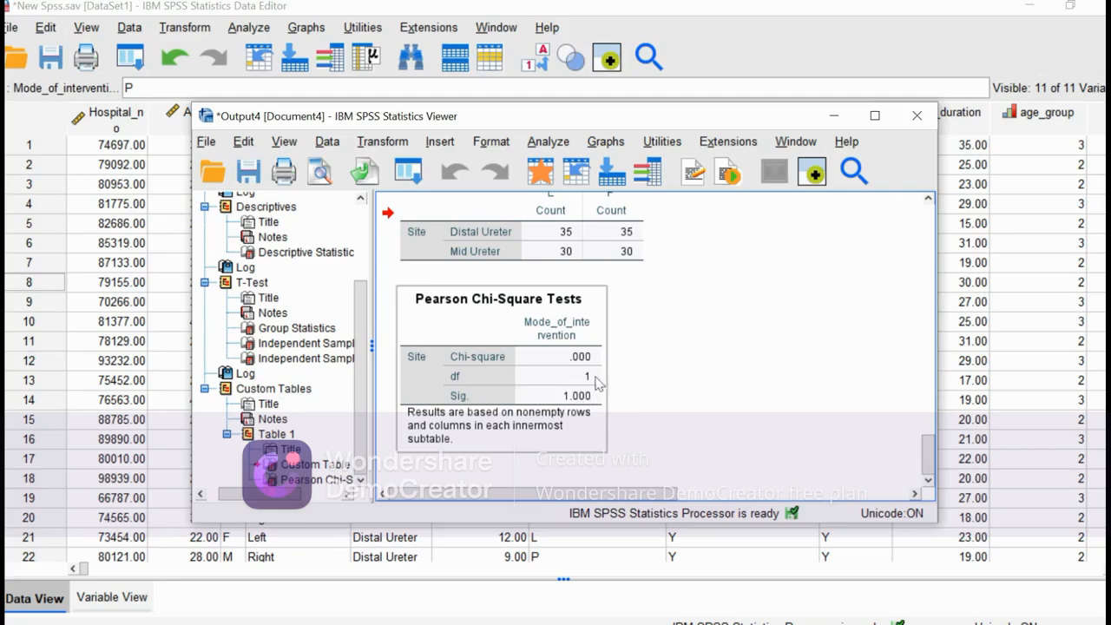
{"action": "mouse_move", "coordinate": [926, 451]}
{"action": "left_mouse_down"}
{"action": "mouse_move", "coordinate": [923, 322]}
{"action": "mouse_move", "coordinate": [926, 456]}
{"action": "left_mouse_up"}
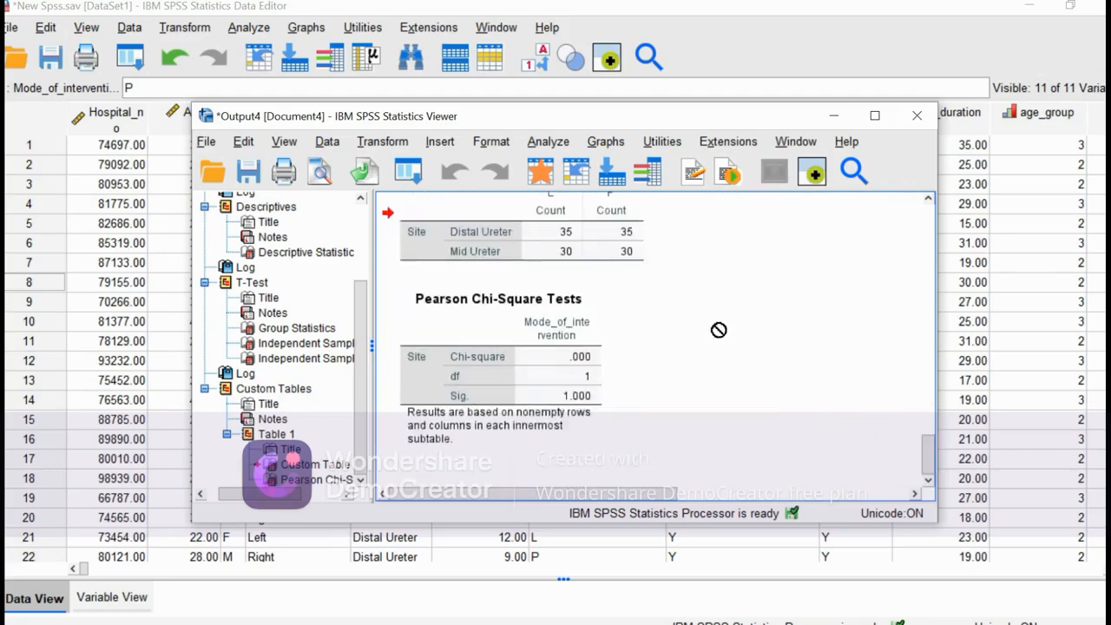
Put away the output viewer to check the stone clearance item in the Google Docs task list, then return to the SPSS dataset.
{"action": "left_click", "coordinate": [839, 118]}
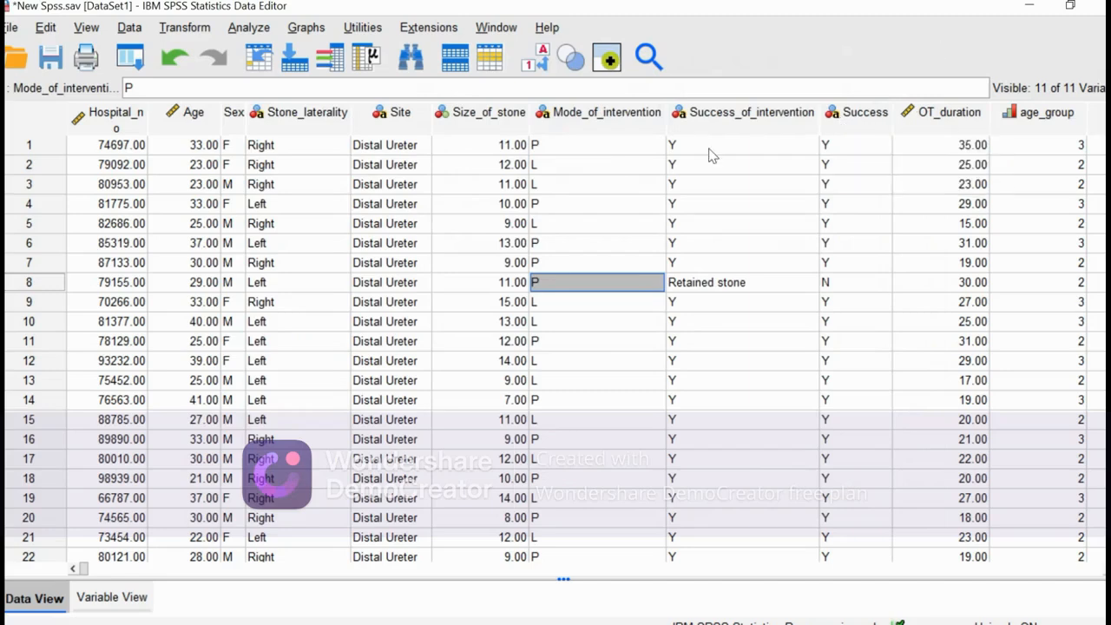
{"action": "left_click", "coordinate": [664, 13]}
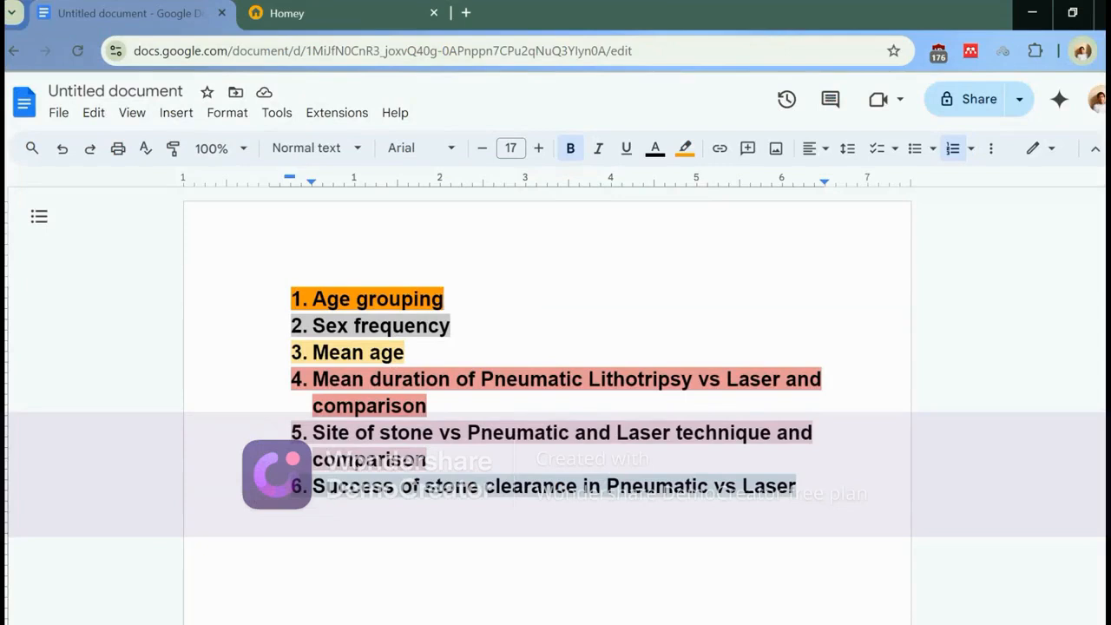
{"action": "mouse_move", "coordinate": [903, 6]}
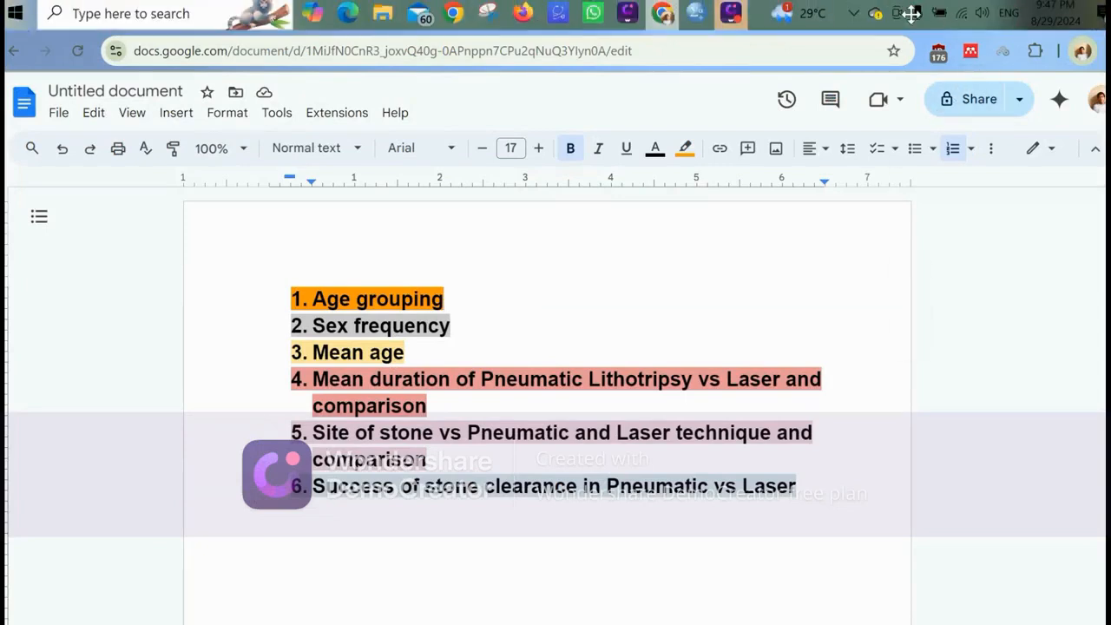
{"action": "mouse_move", "coordinate": [697, 15]}
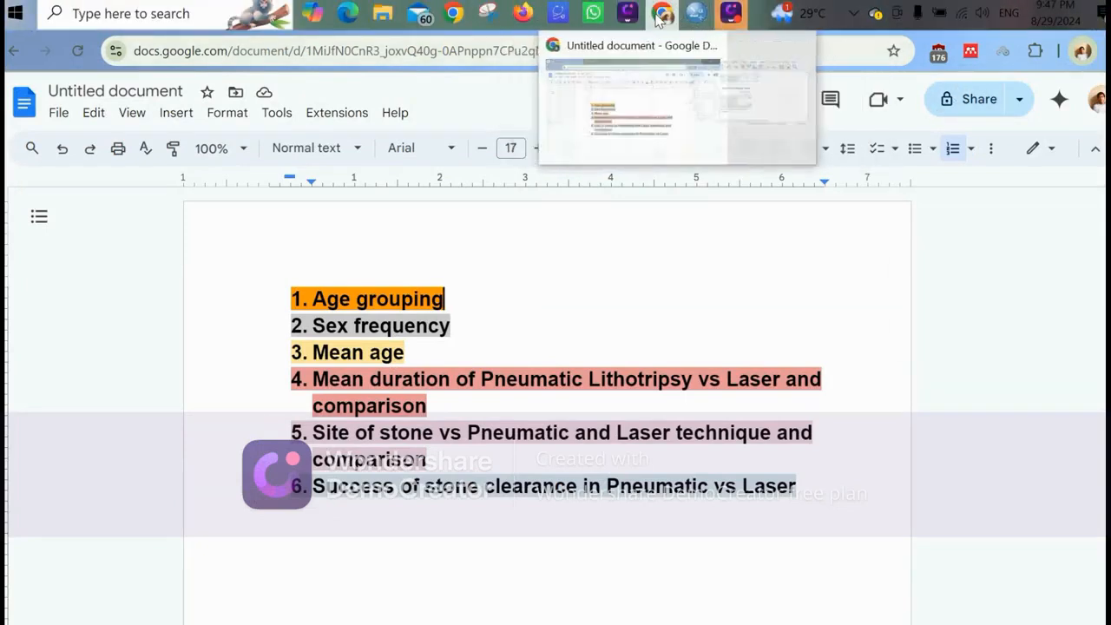
{"action": "left_click", "coordinate": [611, 97]}
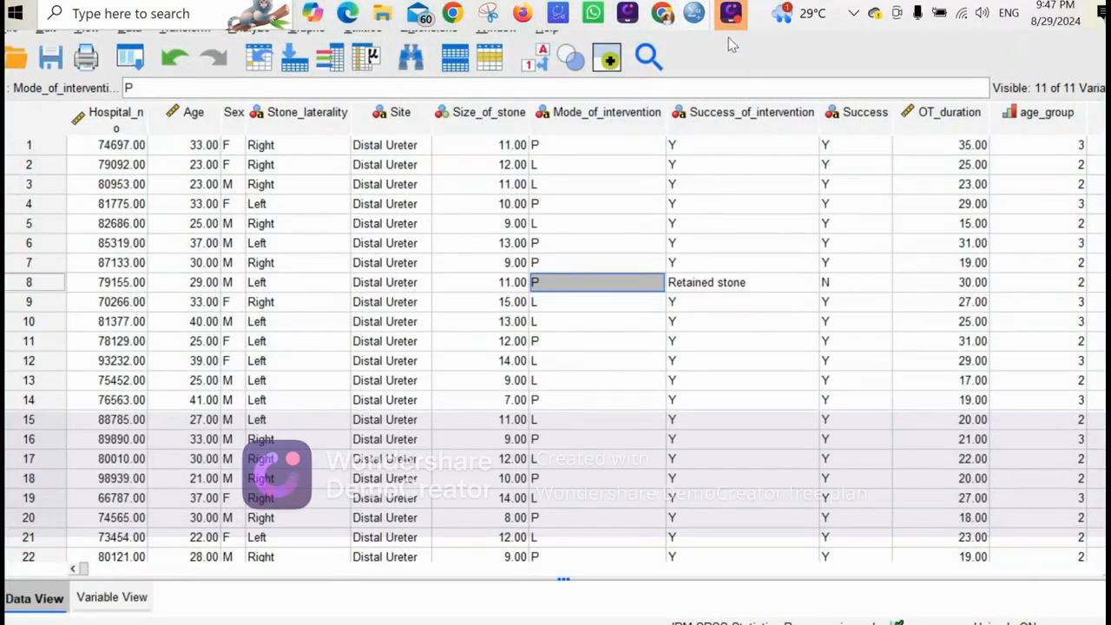
{"action": "left_click", "coordinate": [729, 12]}
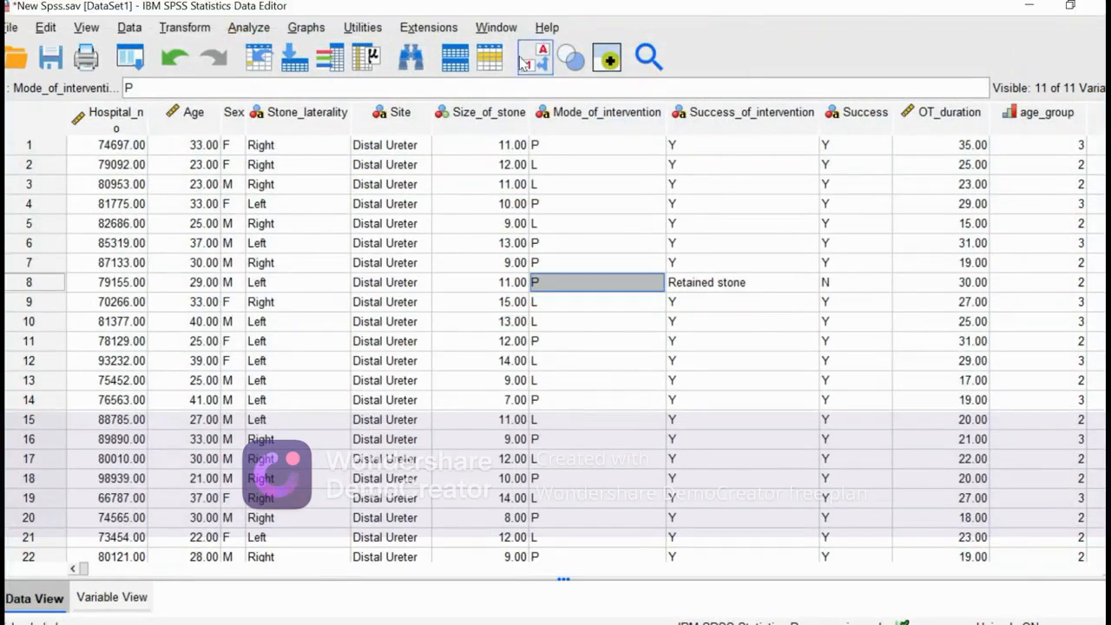
Run a Custom Tables analysis with Success replacing Site in the rows against Mode_of_intervention, keeping the chi-square test of independence.
{"action": "left_click", "coordinate": [249, 27]}
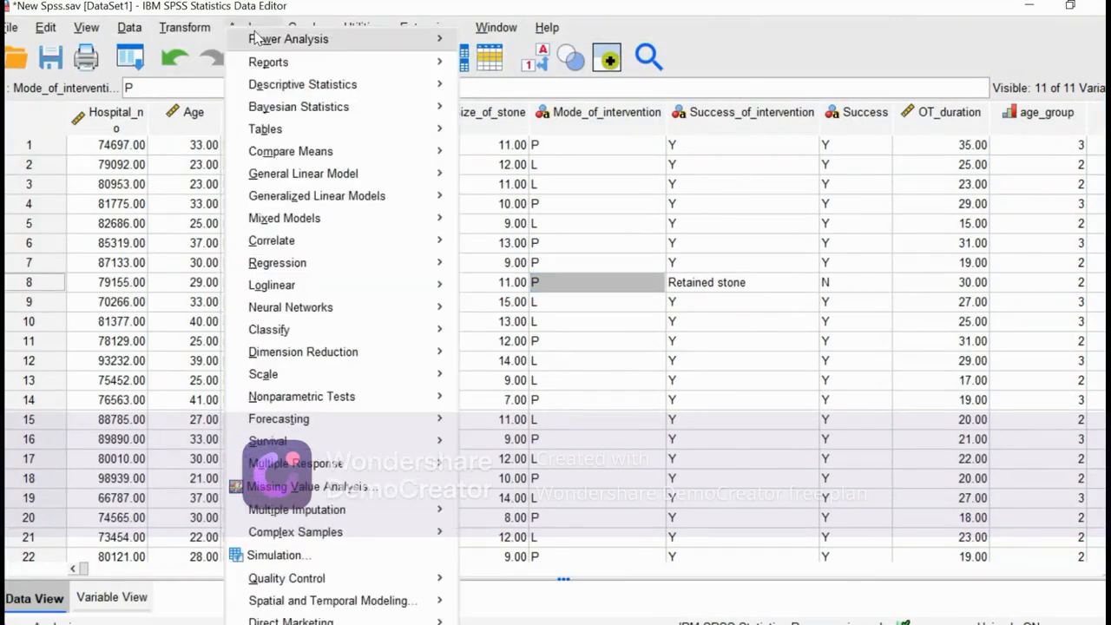
{"action": "mouse_move", "coordinate": [256, 39]}
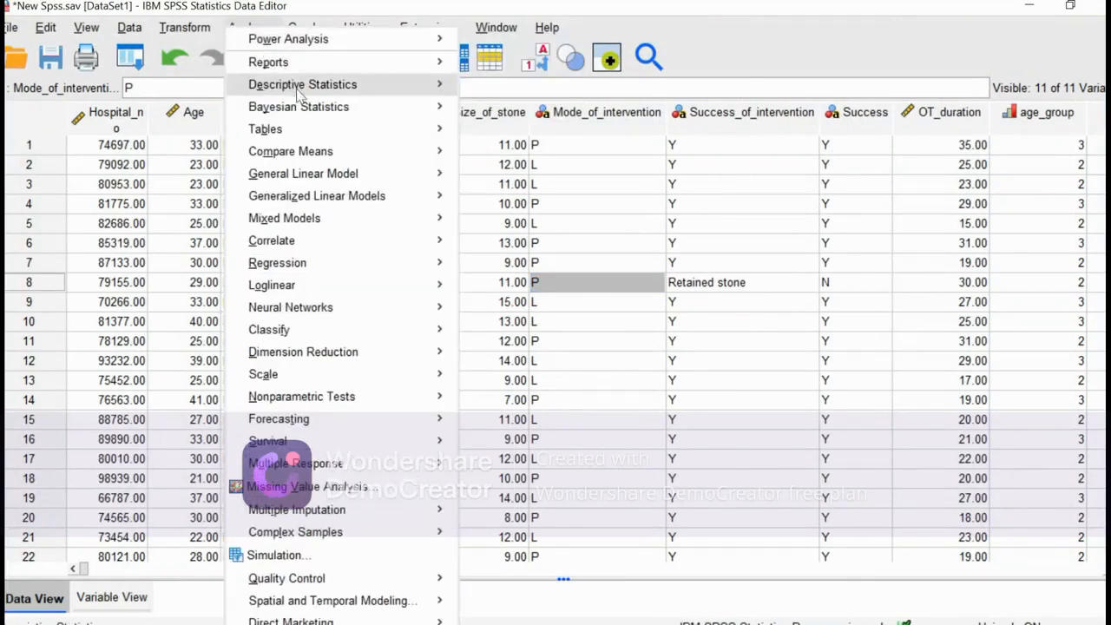
{"action": "mouse_move", "coordinate": [415, 141]}
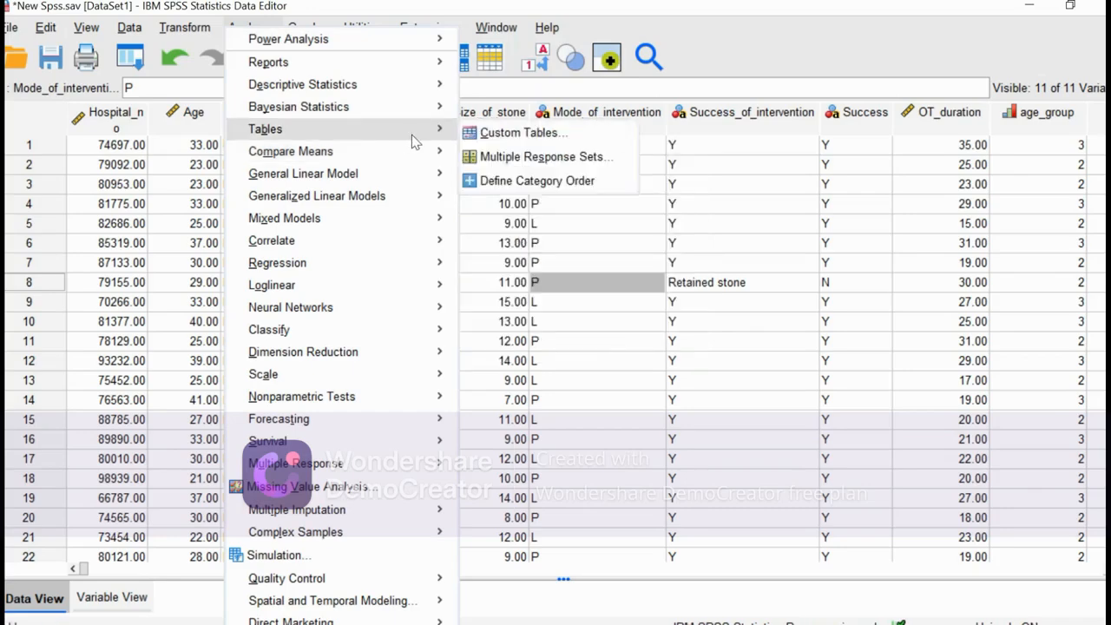
{"action": "left_click", "coordinate": [499, 142]}
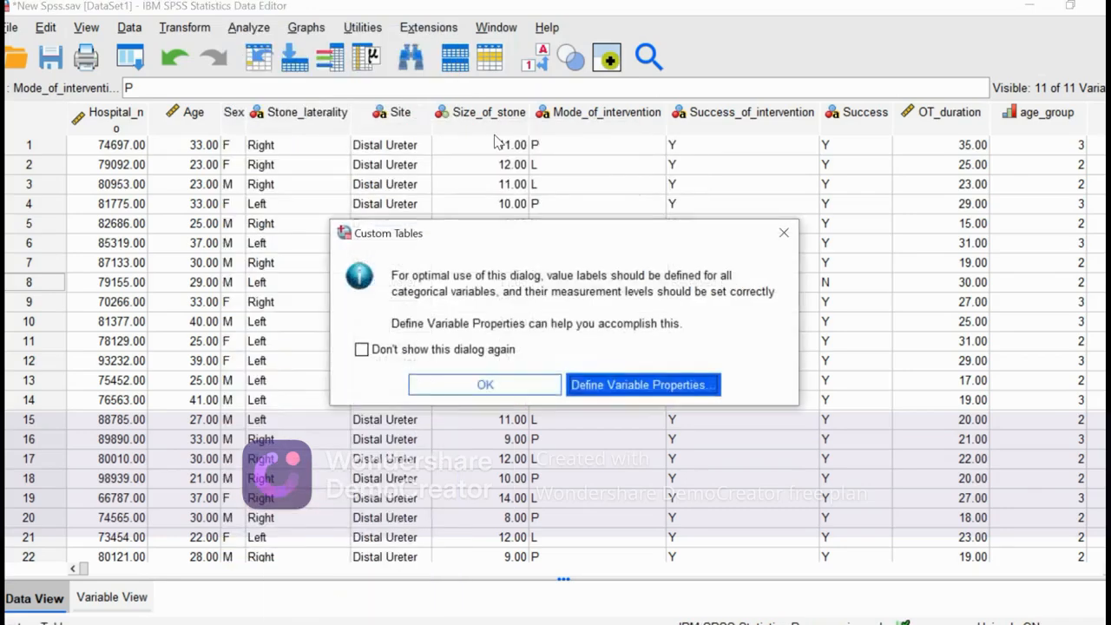
{"action": "left_click", "coordinate": [449, 388]}
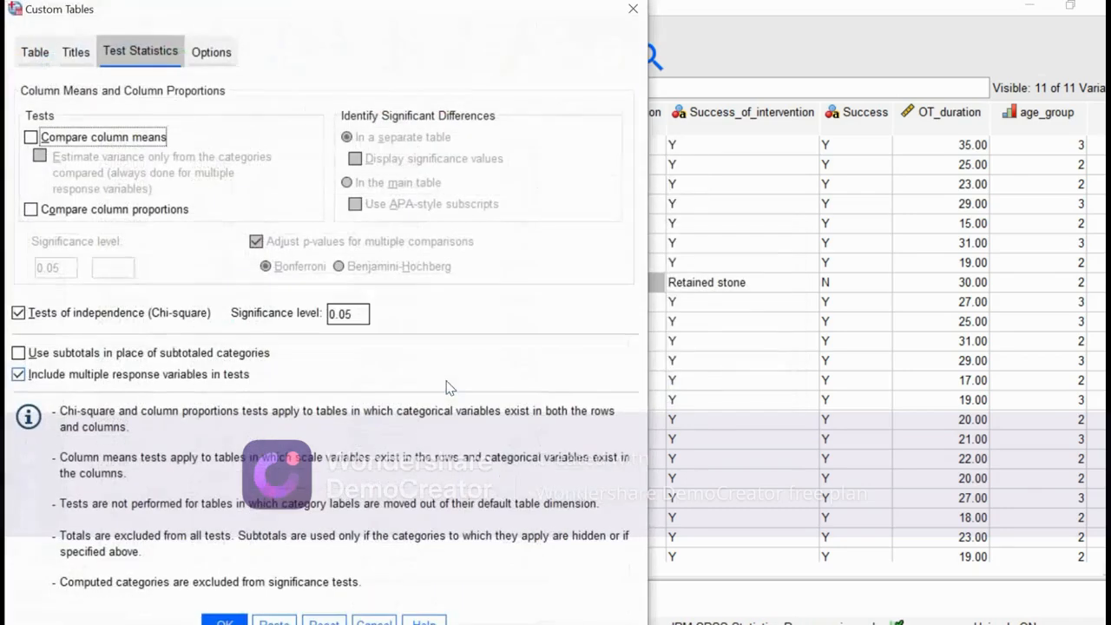
{"action": "left_click", "coordinate": [45, 57]}
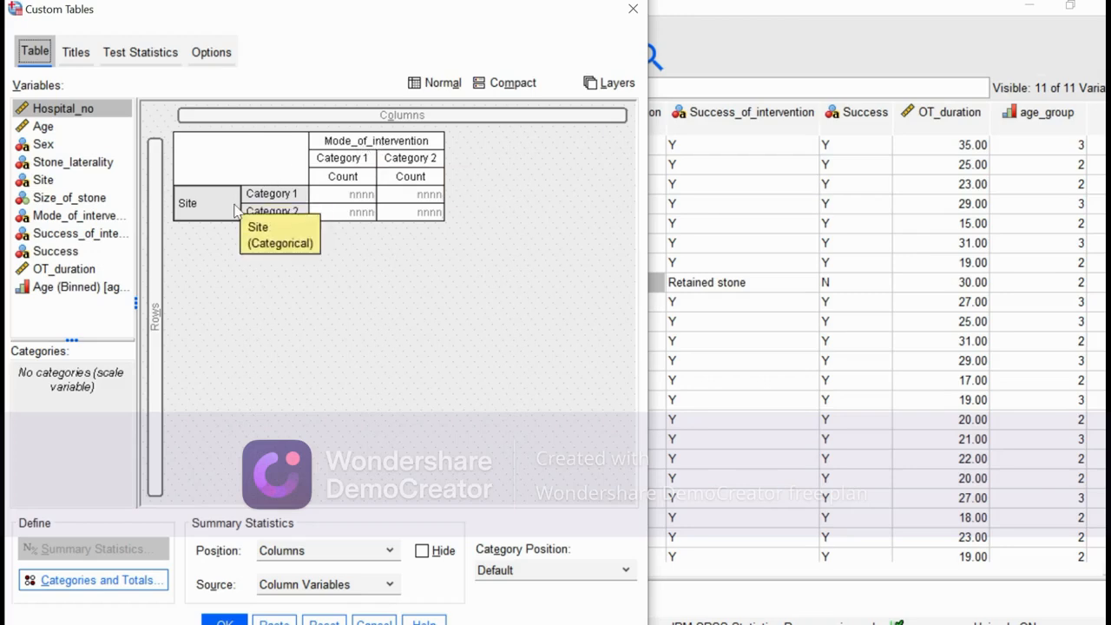
{"action": "left_click_drag", "start_coordinate": [235, 209], "coordinate": [158, 254]}
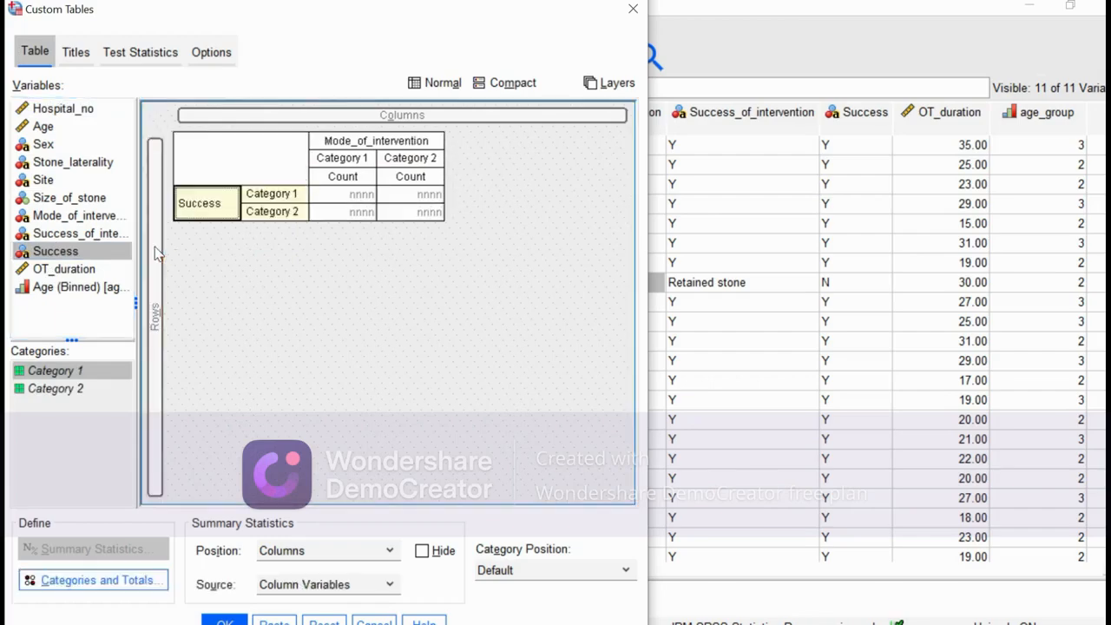
{"action": "left_click", "coordinate": [139, 54]}
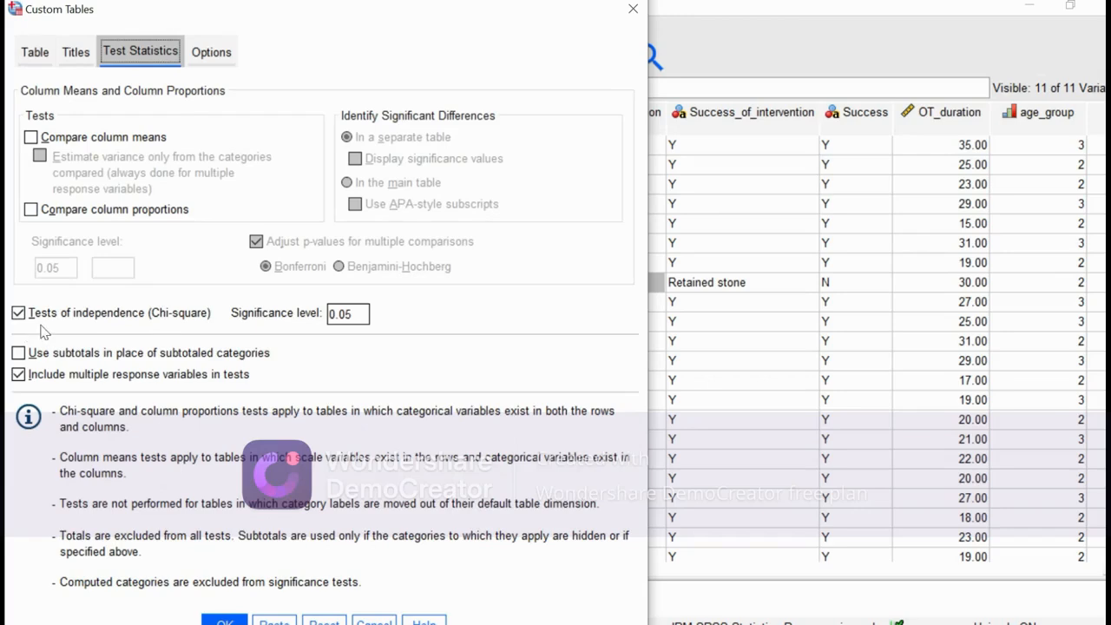
{"action": "left_click", "coordinate": [225, 621]}
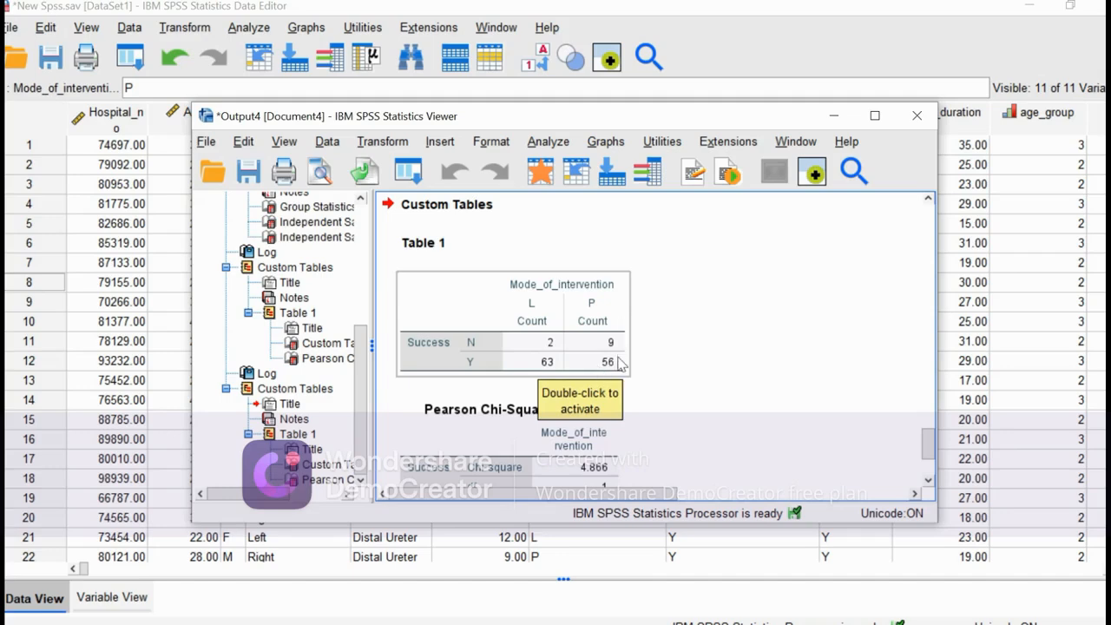
Examine the Success counts for laser and pneumatic treatment and the significance in the Pearson chi-square table.
{"action": "left_click_drag", "start_coordinate": [619, 357], "coordinate": [674, 373]}
{"action": "scroll", "coordinate": [674, 374], "scroll_direction": "down", "scroll_amount": 3}
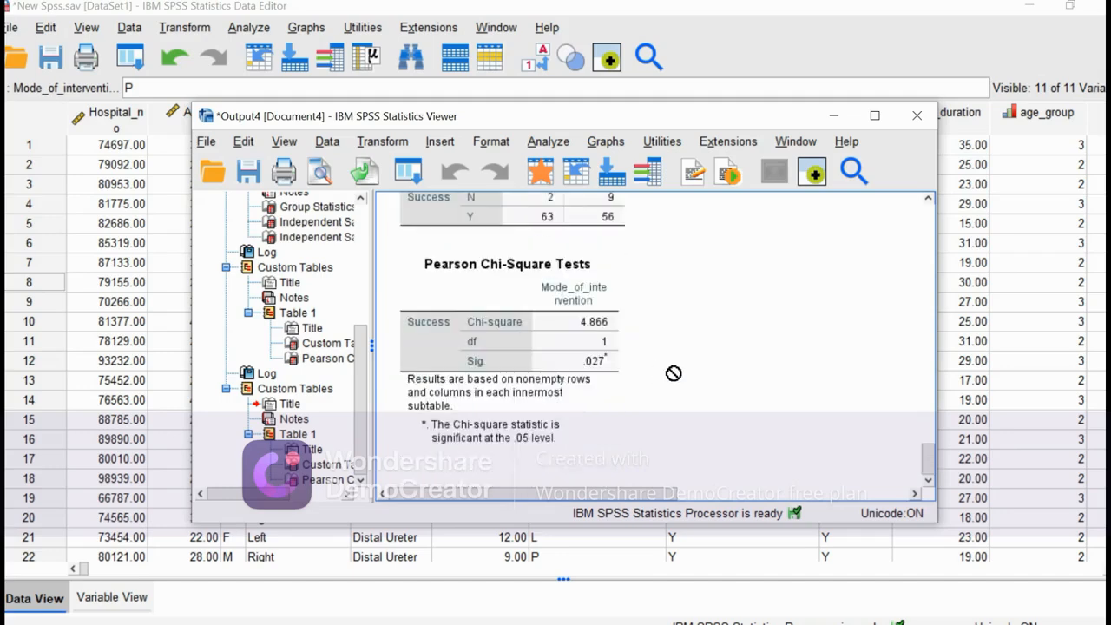
{"action": "left_click_drag", "start_coordinate": [674, 373], "coordinate": [569, 346]}
Minimize the output viewer, review the completed analyses against the Google Docs task list, and go back to the SPSS dataset.
{"action": "left_click", "coordinate": [838, 116]}
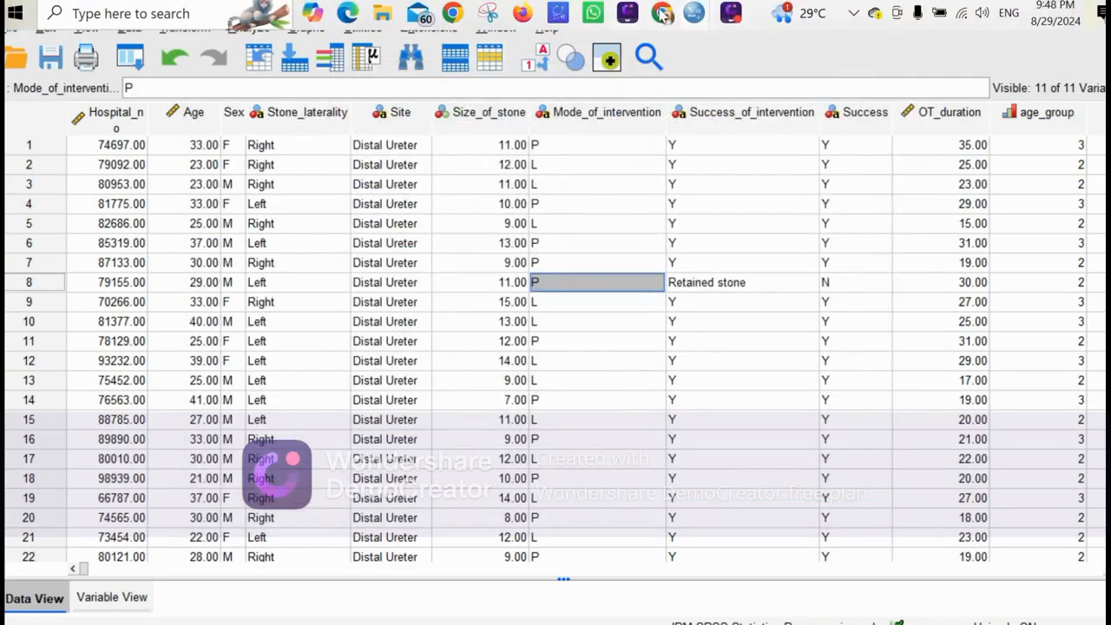
{"action": "left_click", "coordinate": [662, 14]}
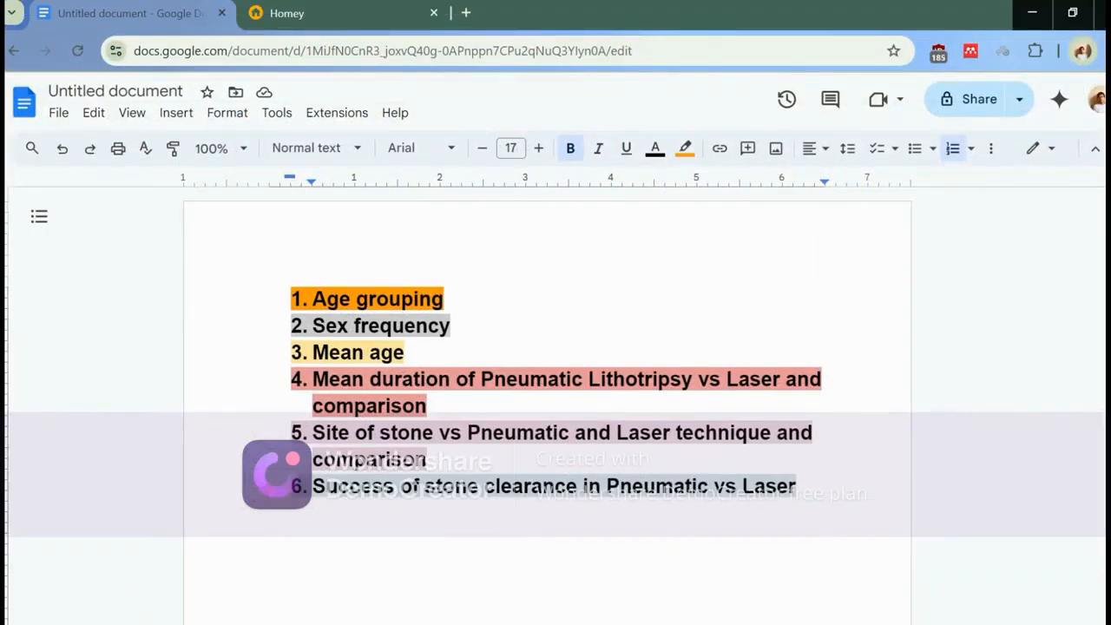
{"action": "mouse_move", "coordinate": [694, 16]}
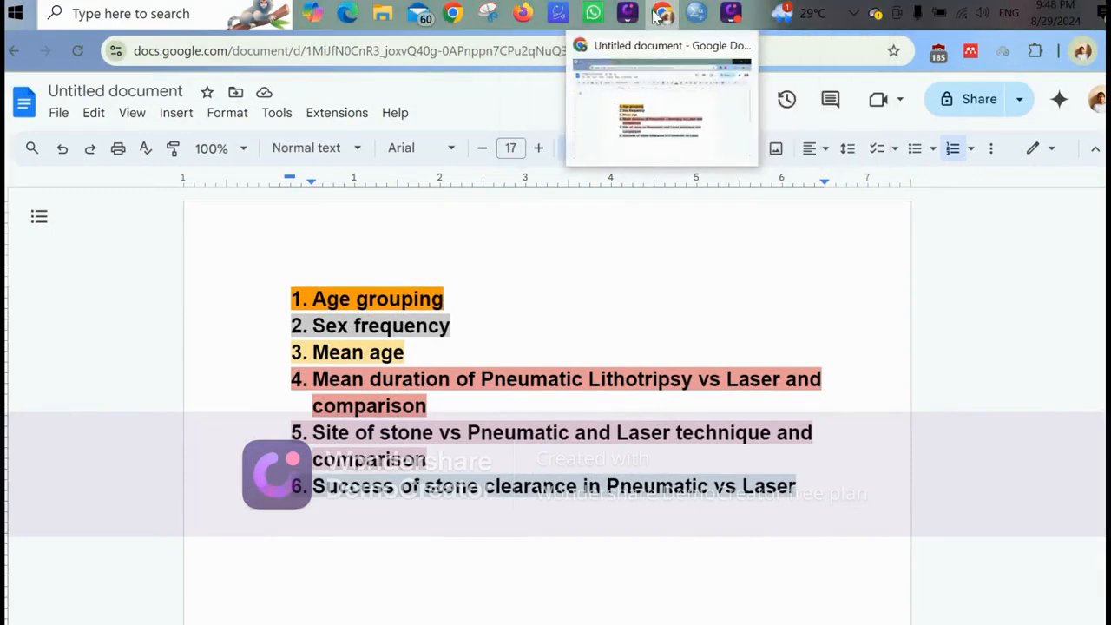
{"action": "left_click", "coordinate": [662, 14]}
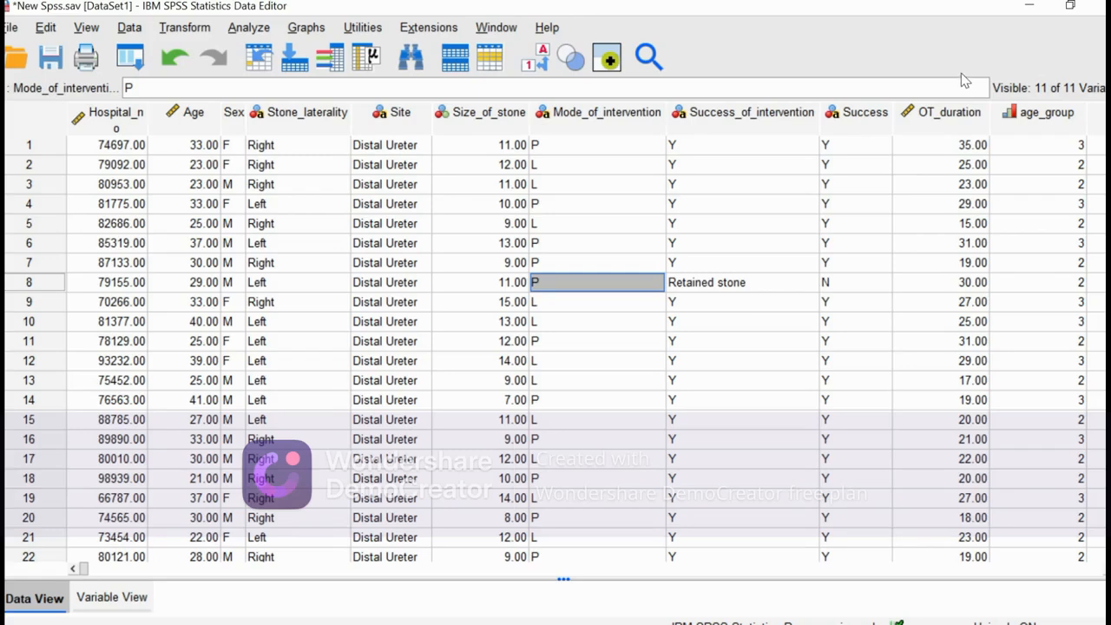
{"action": "mouse_move", "coordinate": [959, 17]}
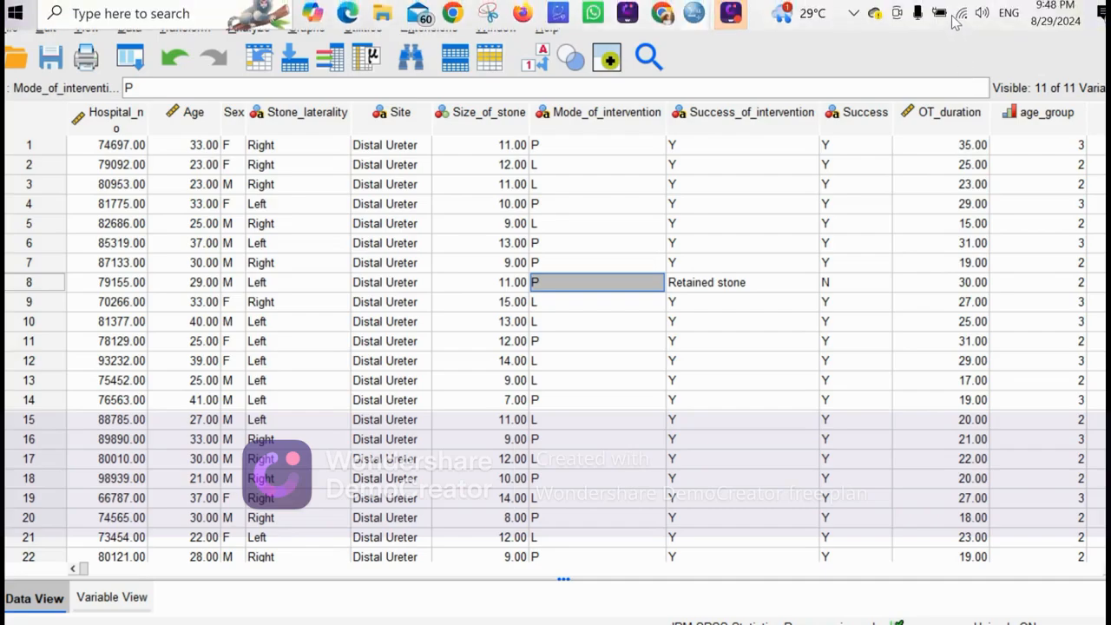